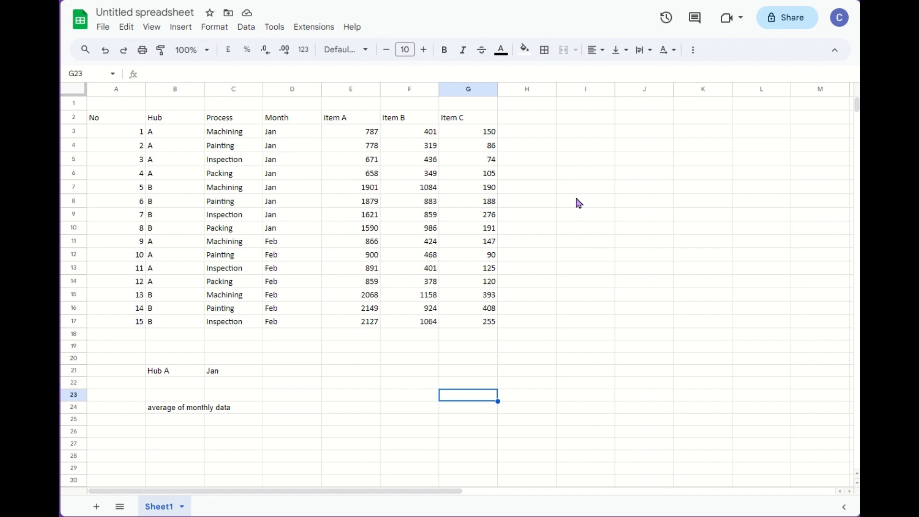
click(582, 145)
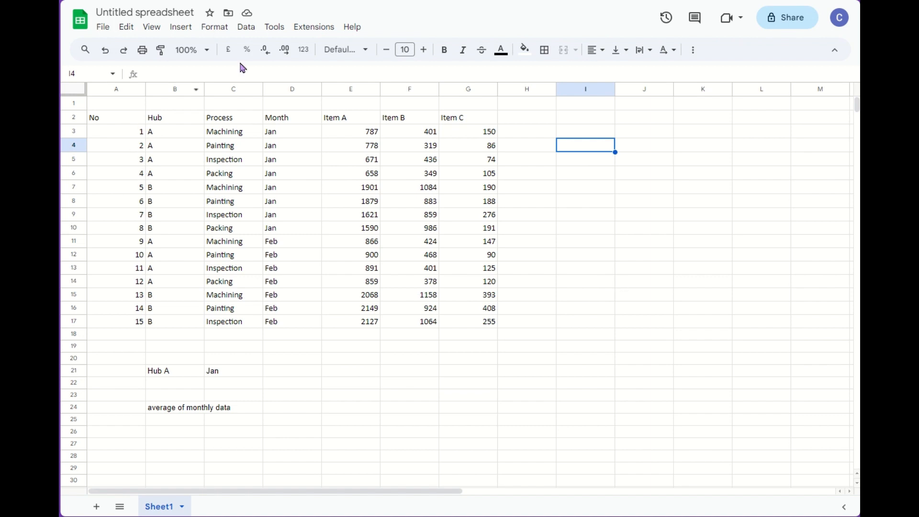
click(242, 28)
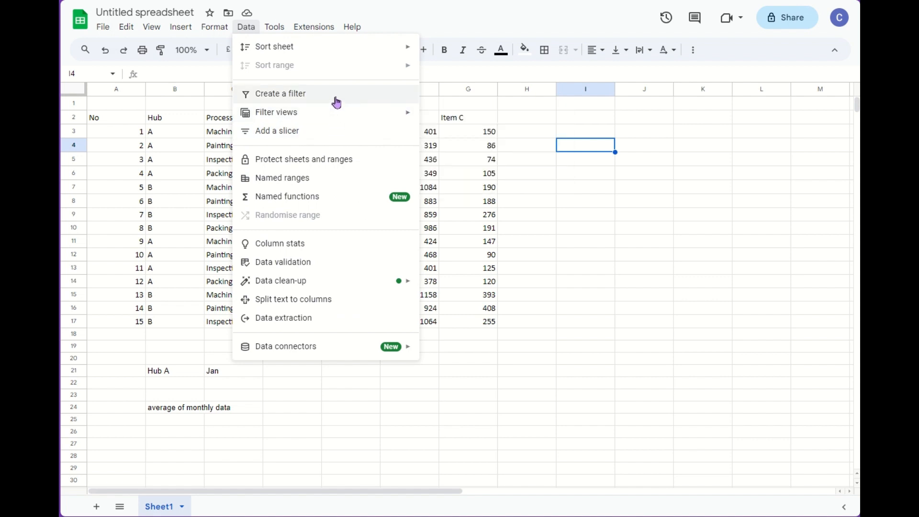
Enter =filter(E3:E17,B3:B17="A") in cell I3 to list the Item A values for Hub A
click(570, 136)
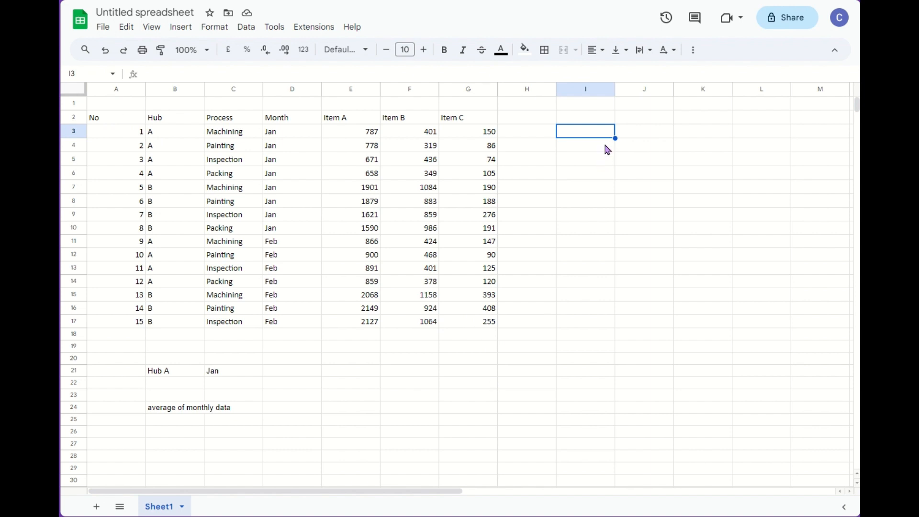
text(=filter)
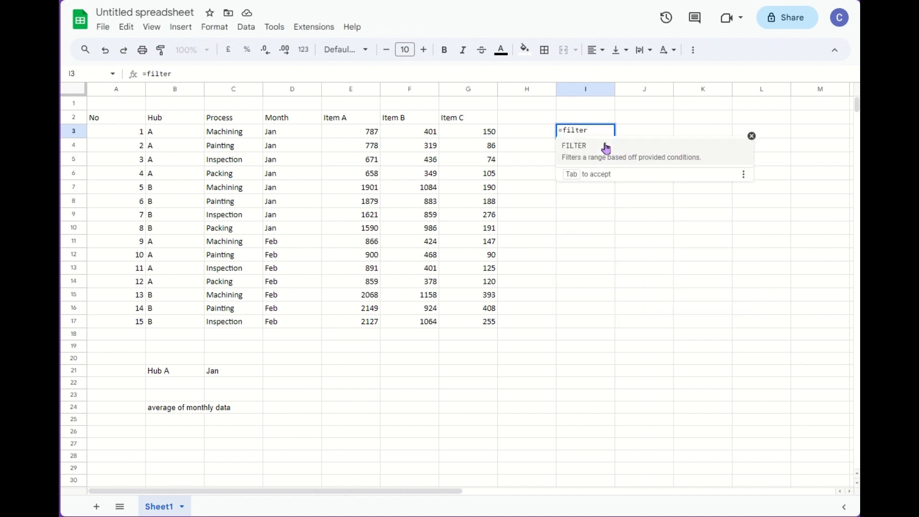
text(()
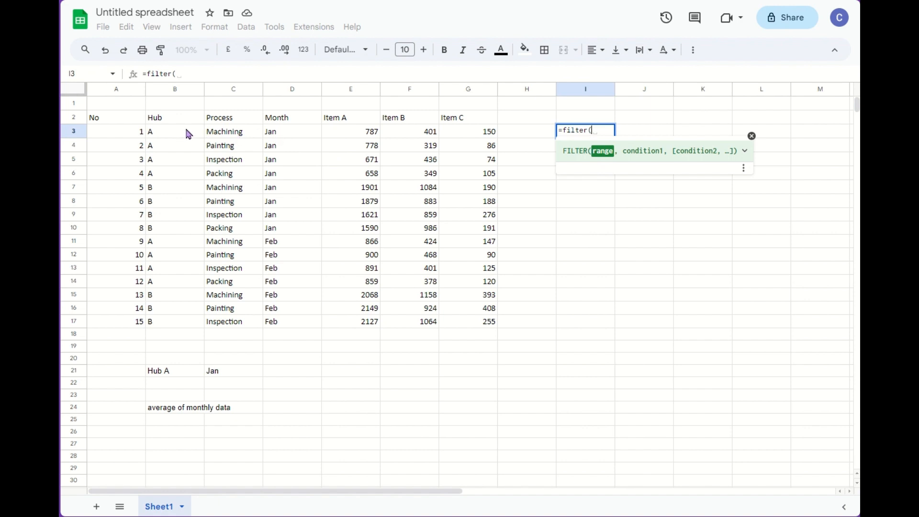
drag(345, 136, 345, 322)
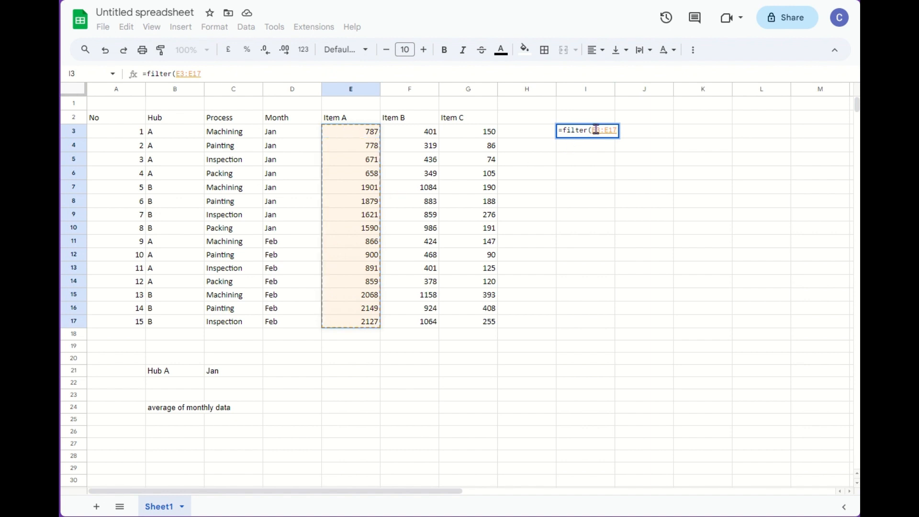
text(,)
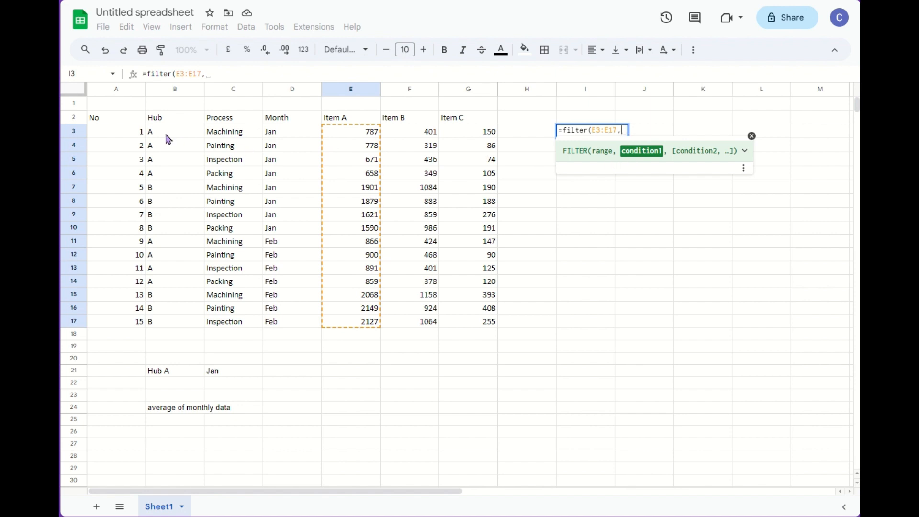
drag(173, 133, 174, 322)
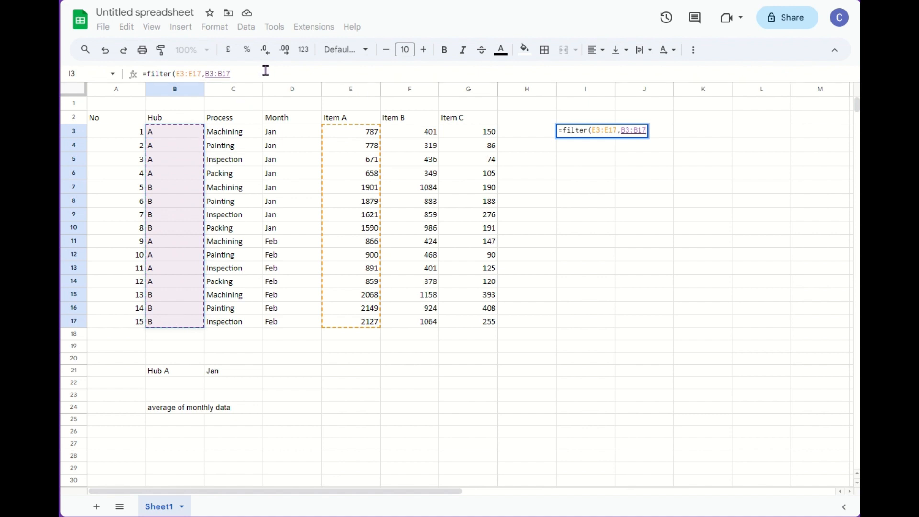
text(=)
text("A)
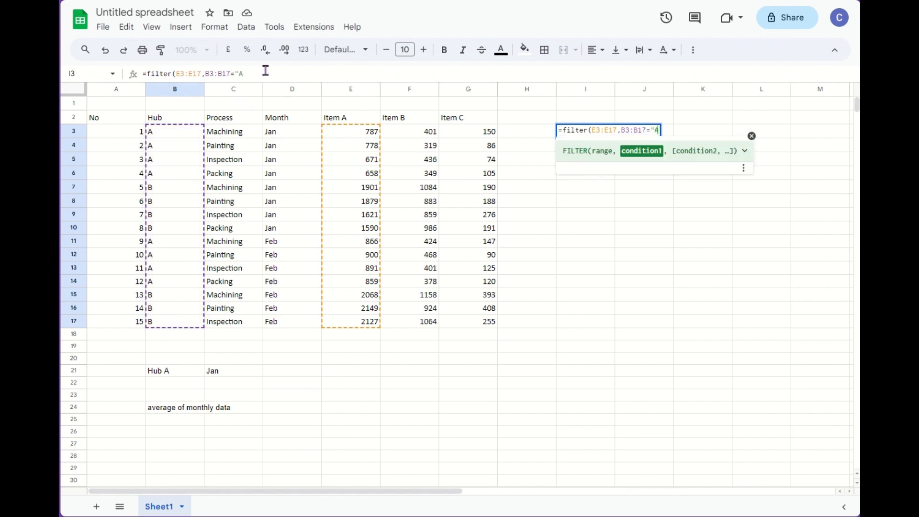
text("))
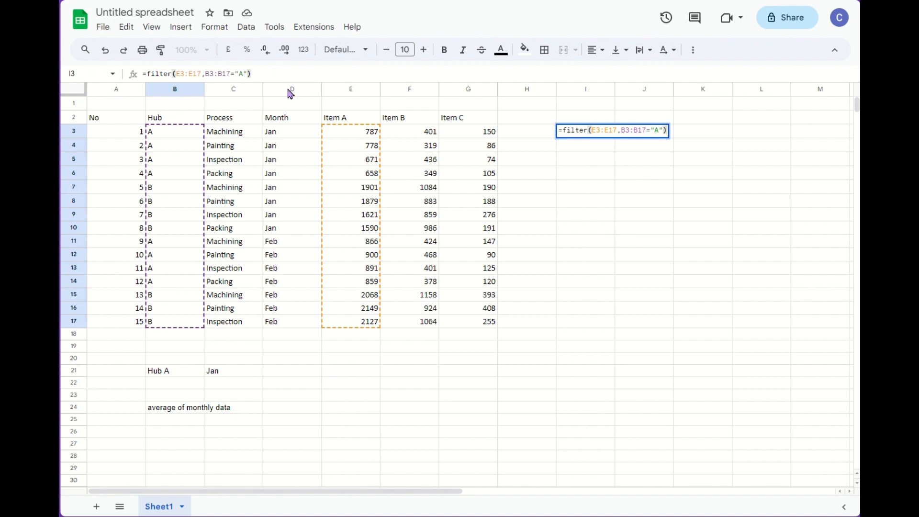
key(Return)
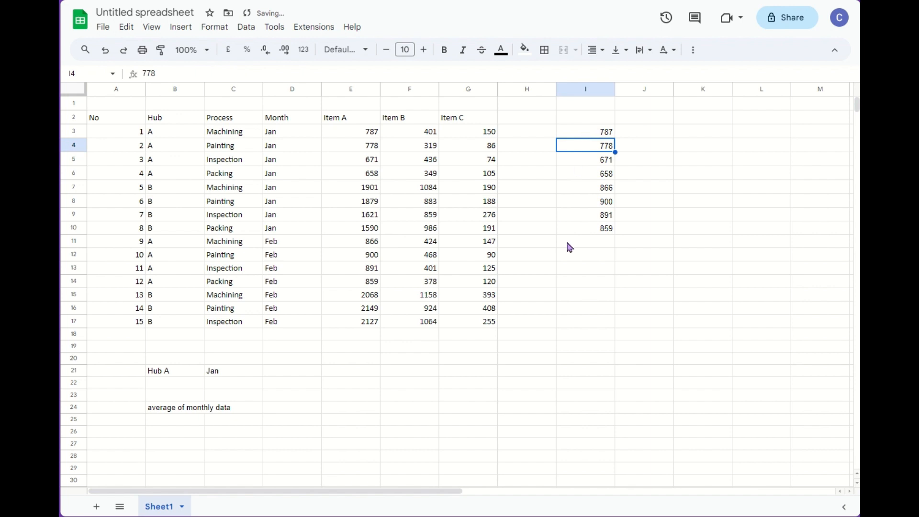
Create a filter on the data table A2:G17, including its header row
key(ctrl+a)
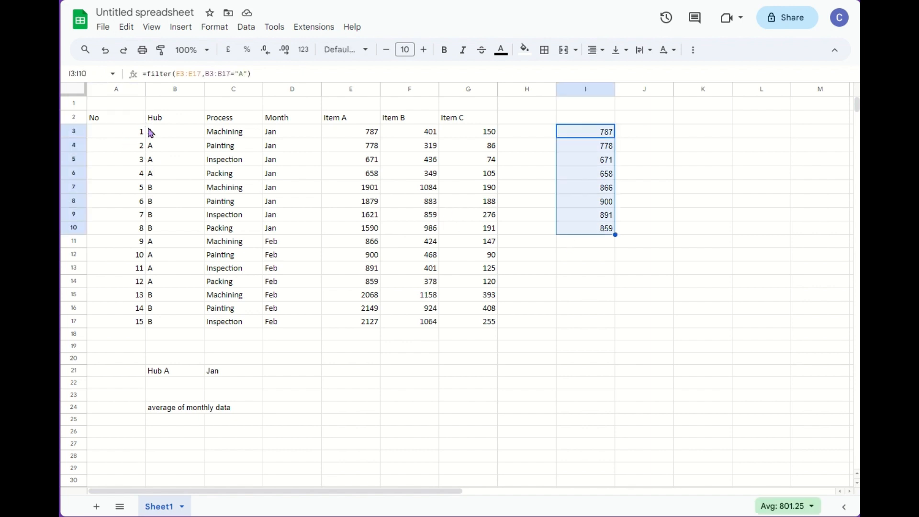
drag(117, 121, 481, 326)
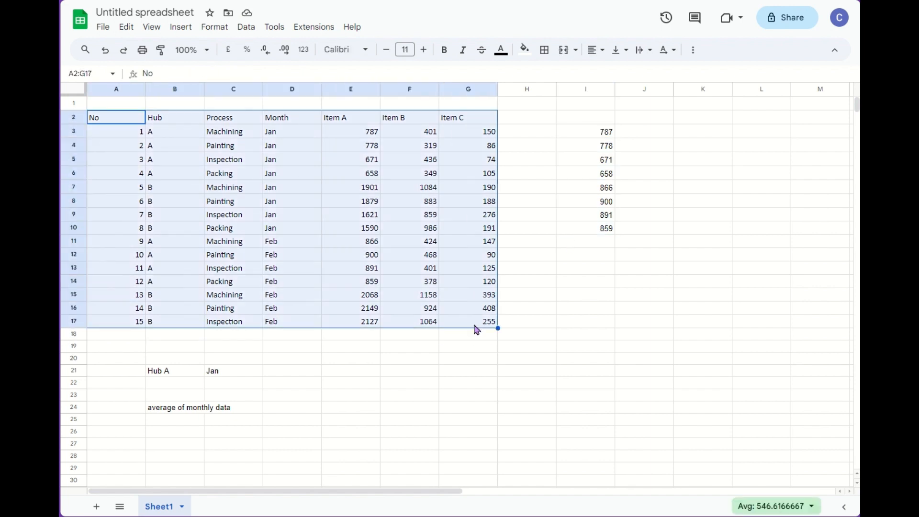
click(246, 27)
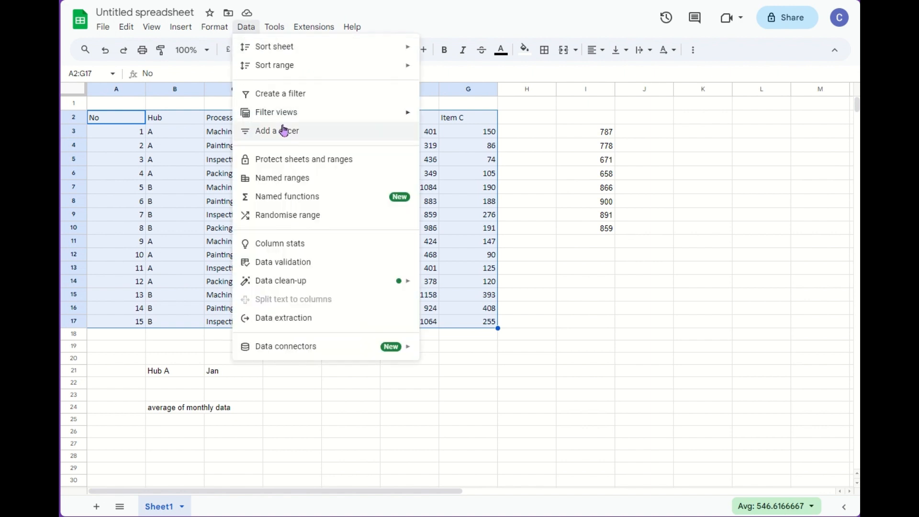
click(281, 95)
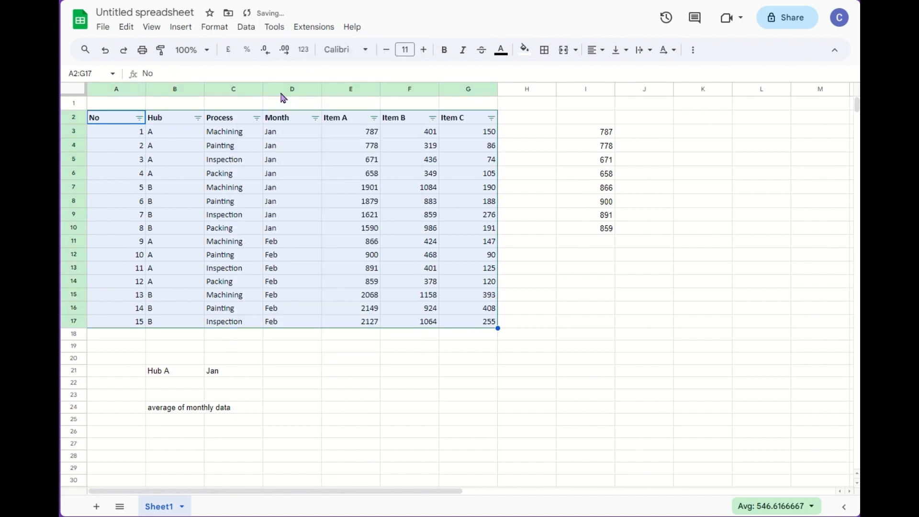
Filter the Hub column by values so that only the A rows are shown
click(197, 119)
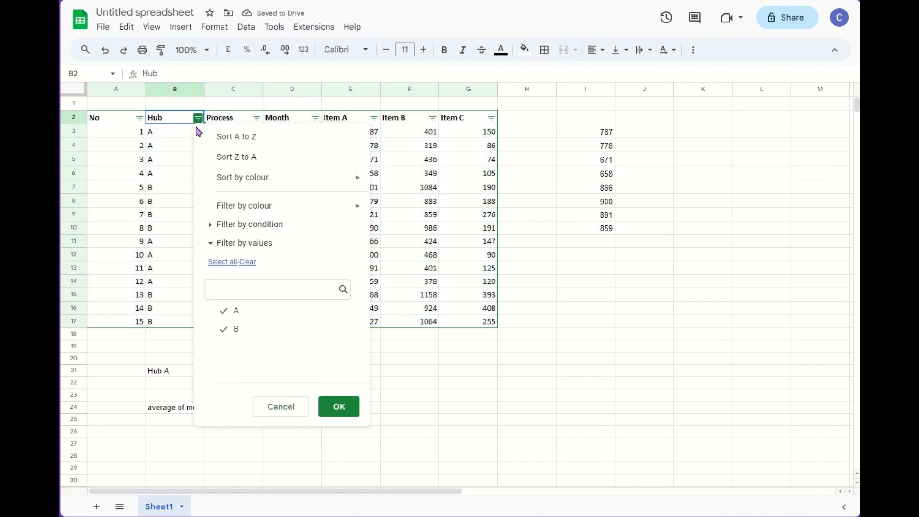
click(225, 329)
click(339, 407)
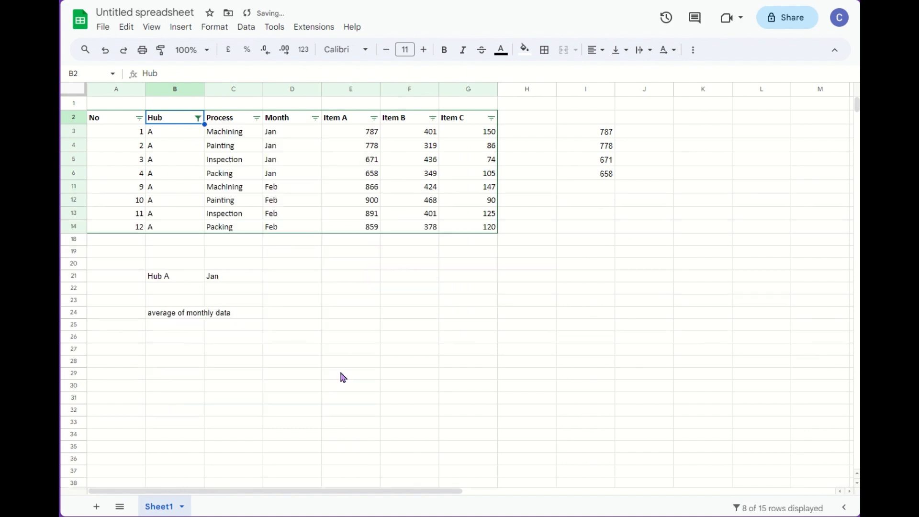
Reset the Hub column filter to include all values, both A and B
click(201, 119)
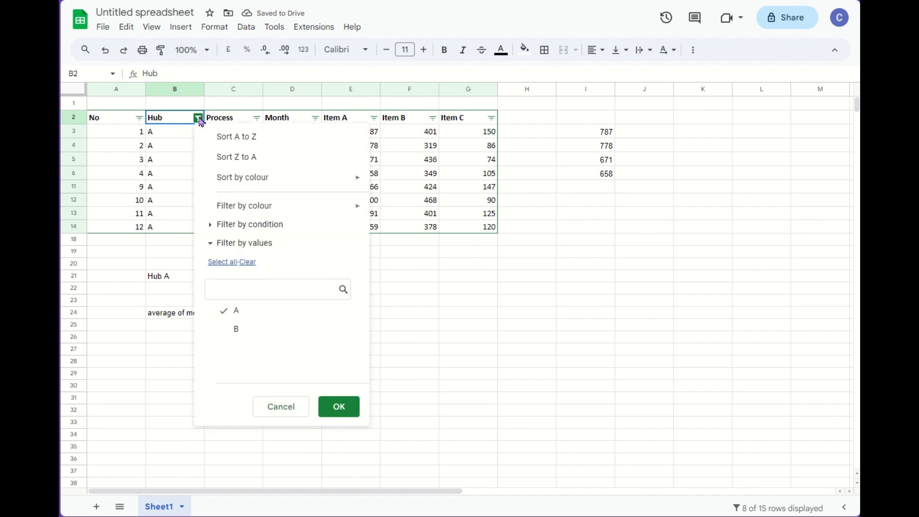
mouse_move(308, 205)
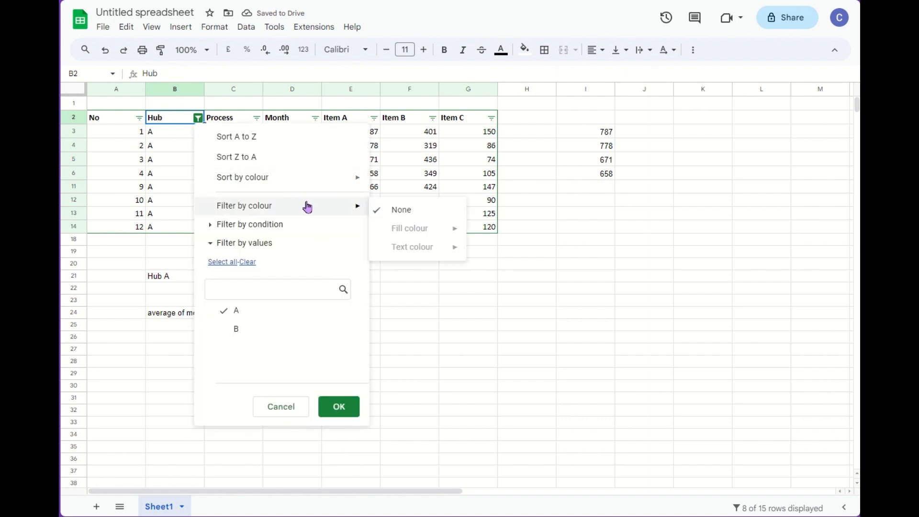
click(234, 264)
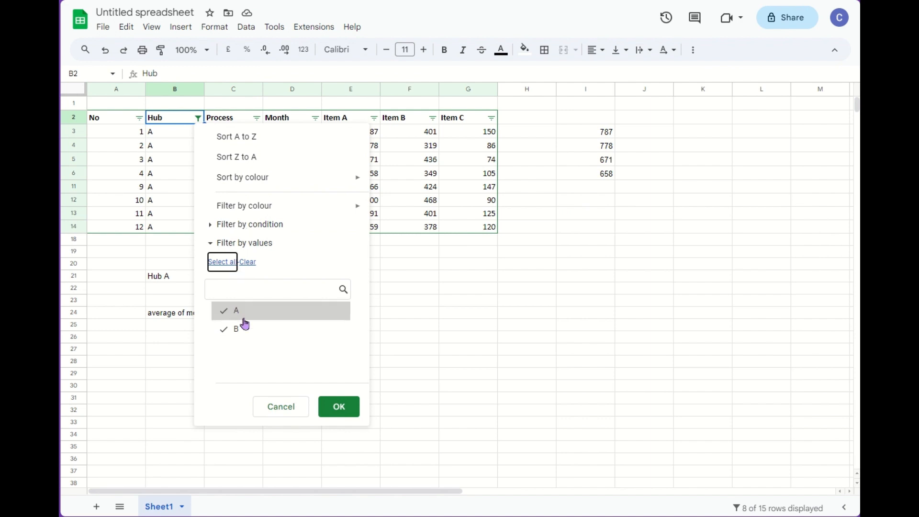
click(338, 406)
click(639, 216)
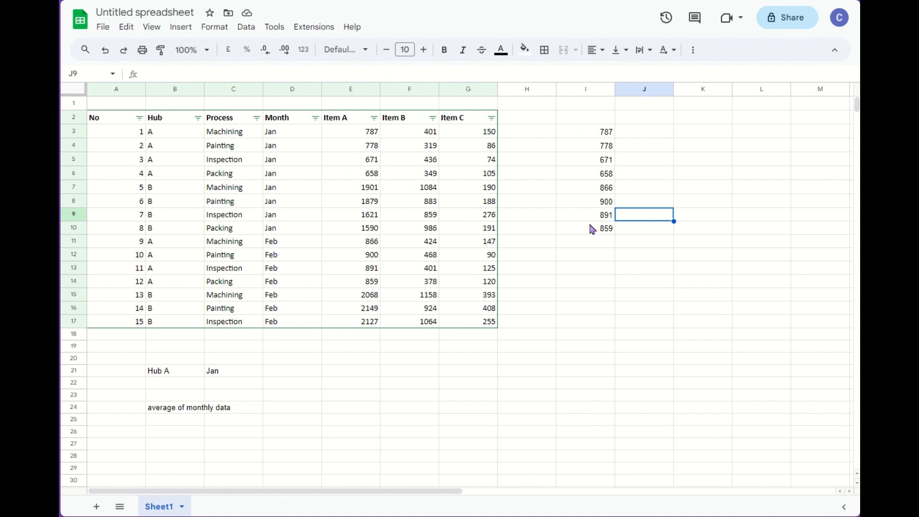
Wrap the FILTER formula in I3 in AVERAGE, giving =average(filter(E3:E17,B3:B17="A"))
click(594, 138)
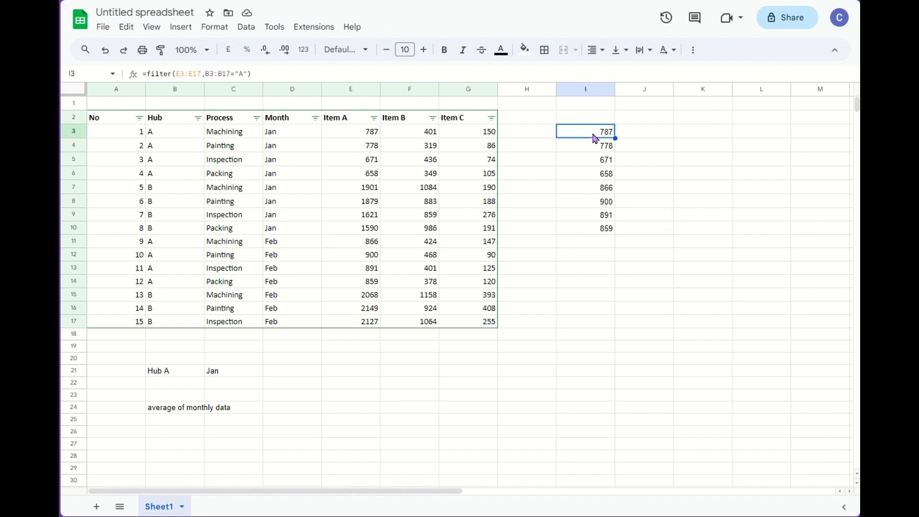
click(589, 151)
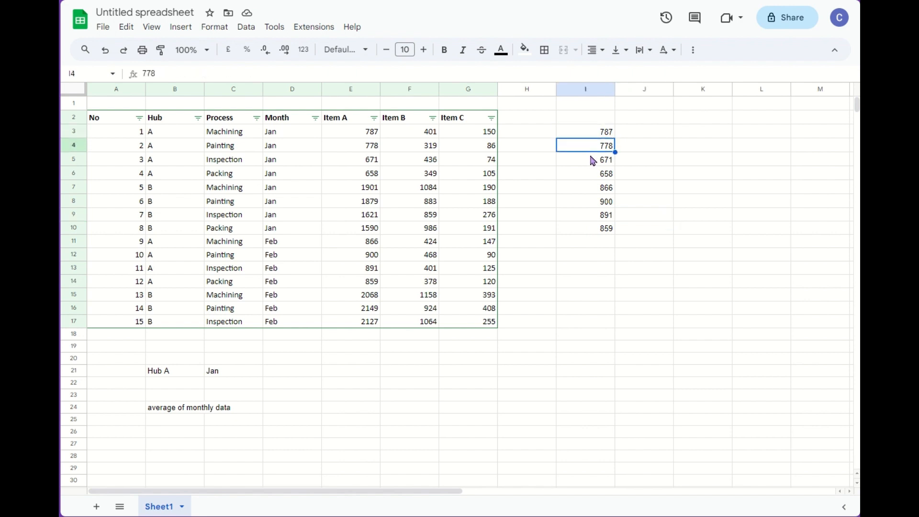
click(605, 130)
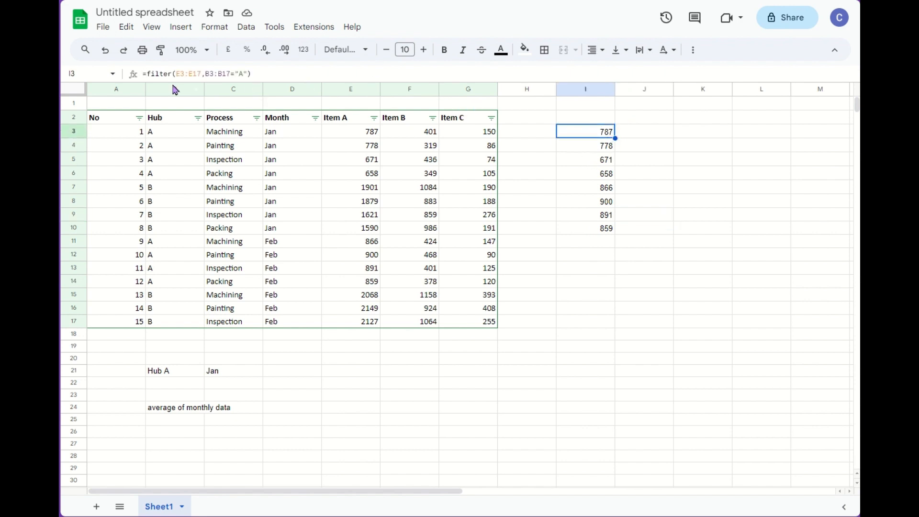
click(148, 75)
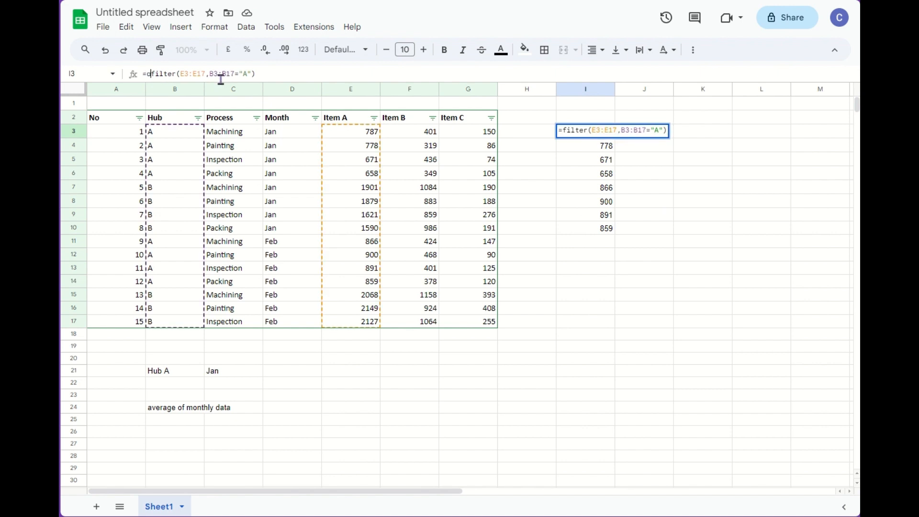
text(average)
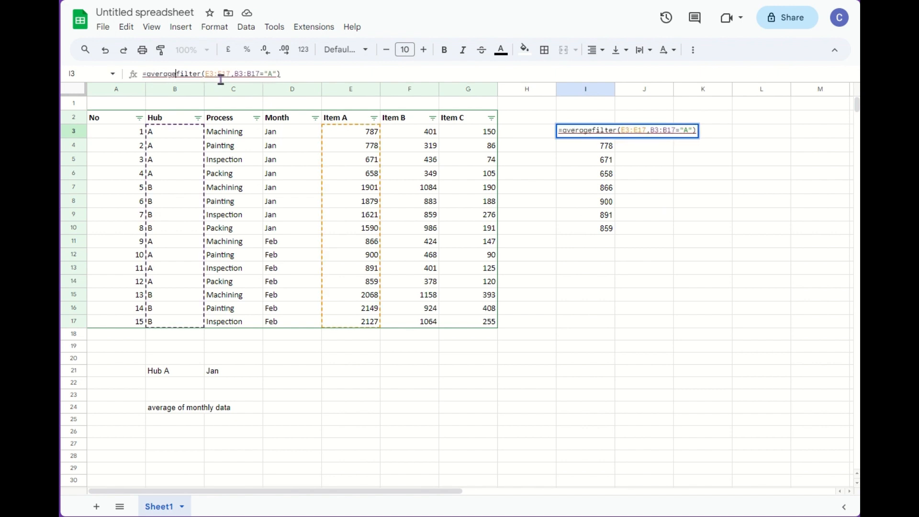
text(()
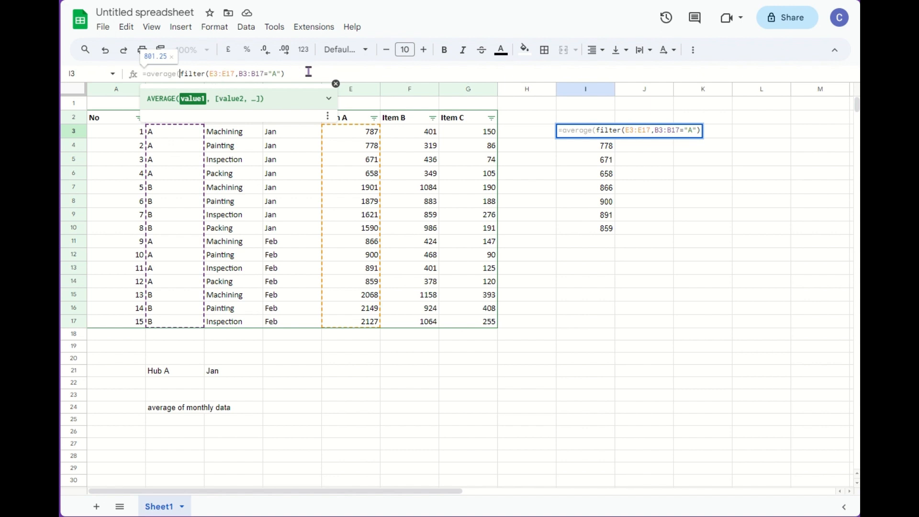
text())
key(Return)
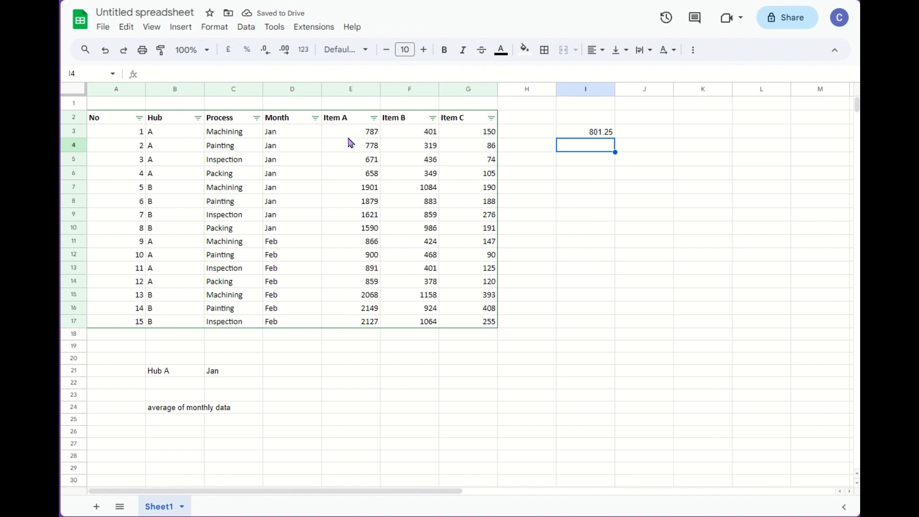
Select Hub A's Item A values in E3:E6 and E11:E14 together to check their average
drag(349, 138, 341, 176)
drag(328, 242, 337, 285)
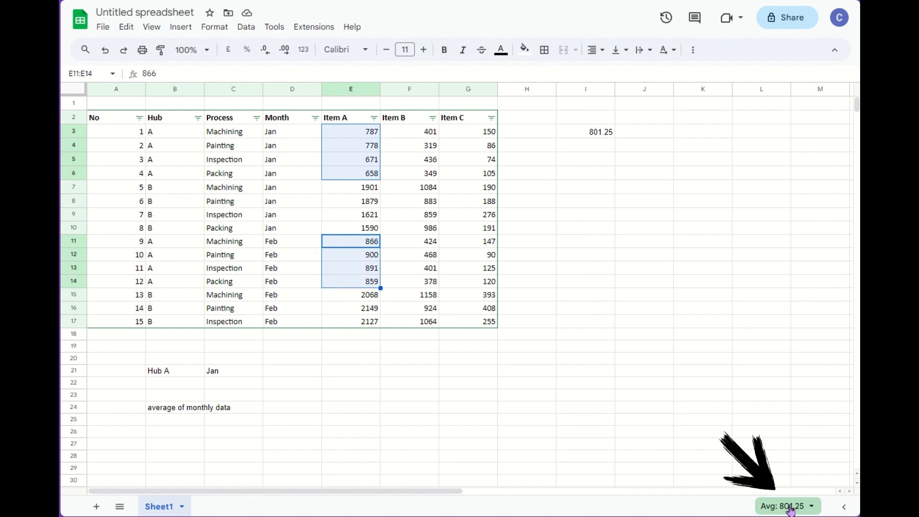
click(693, 257)
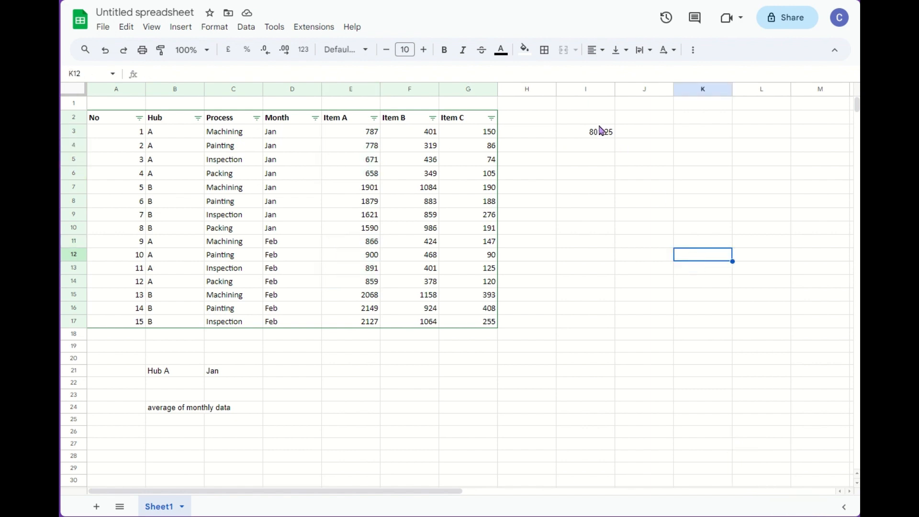
Enter =filter(A3:A17,E3:E17>average(E3:E17)) in I5 to list the row numbers whose Item A value is above average
click(593, 160)
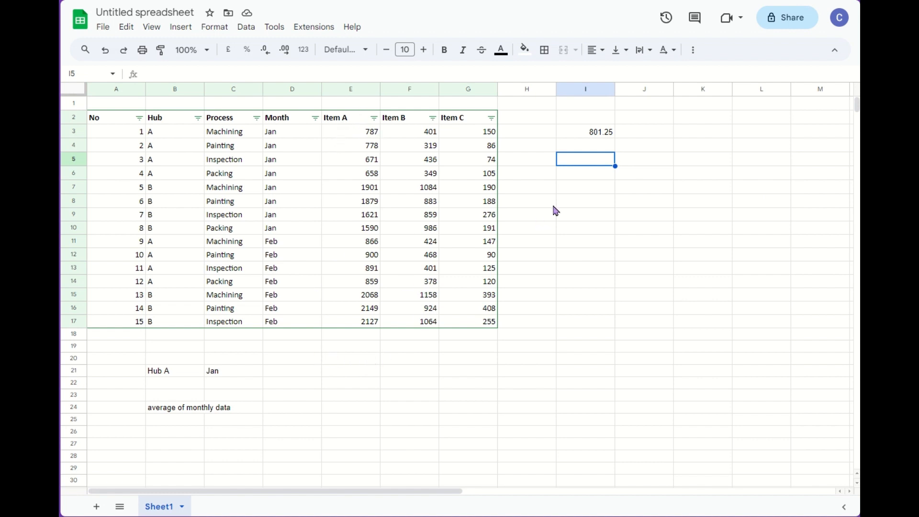
text(=fi)
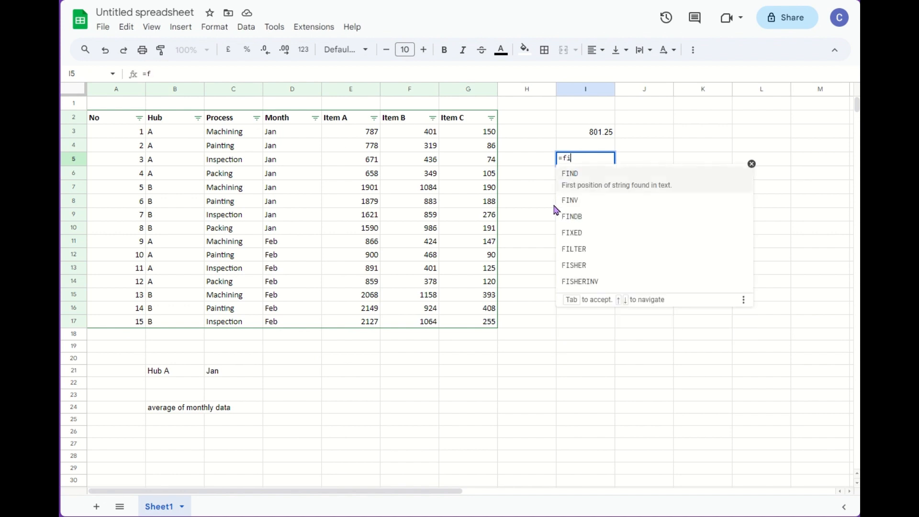
text(lter()
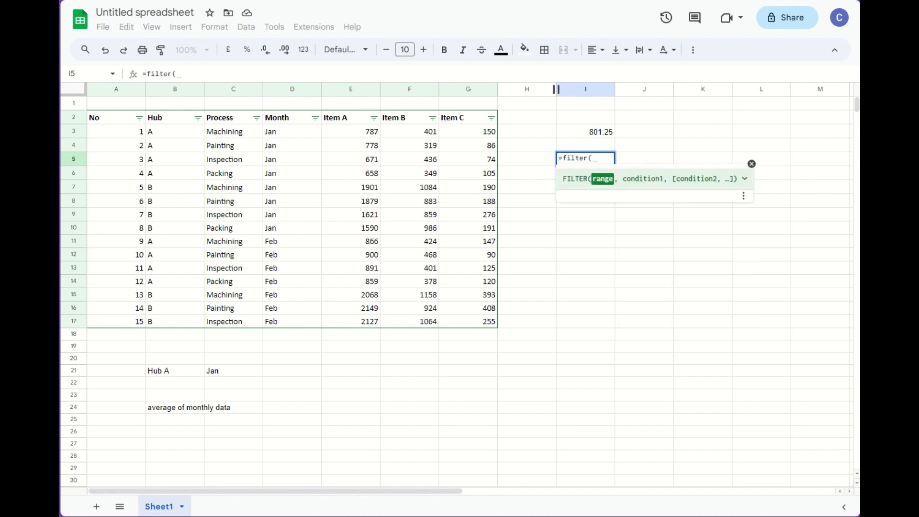
drag(124, 133, 109, 332)
text(,)
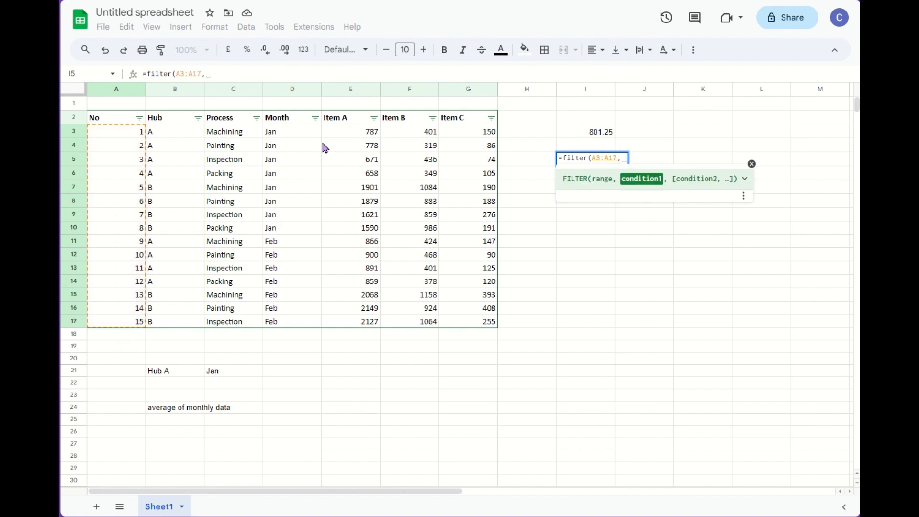
drag(348, 136, 348, 327)
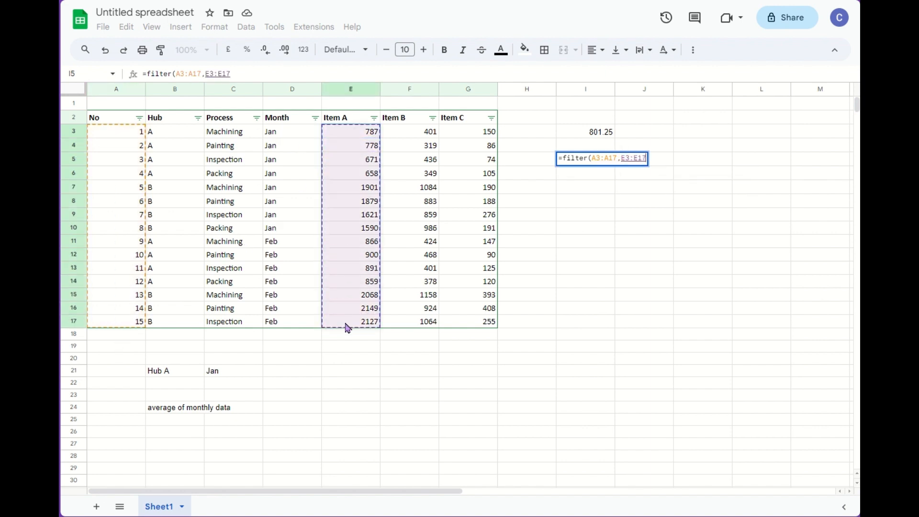
text(>)
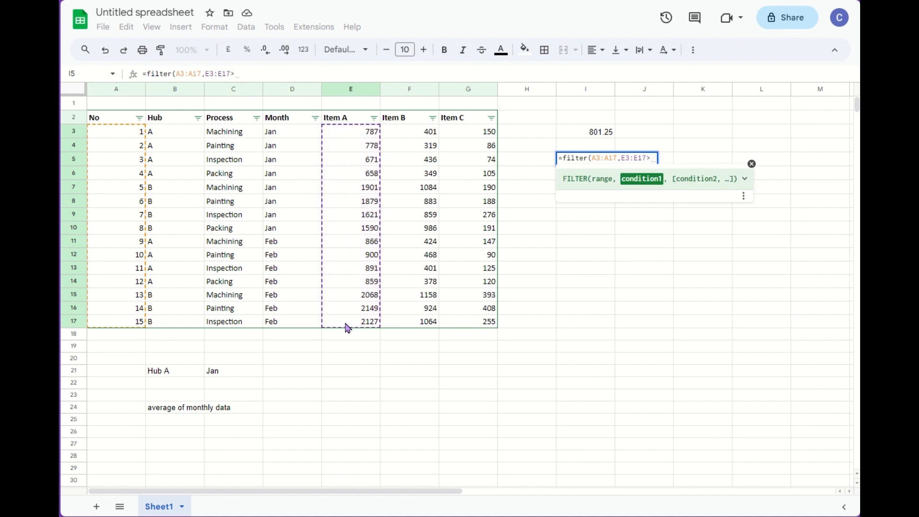
text(average()
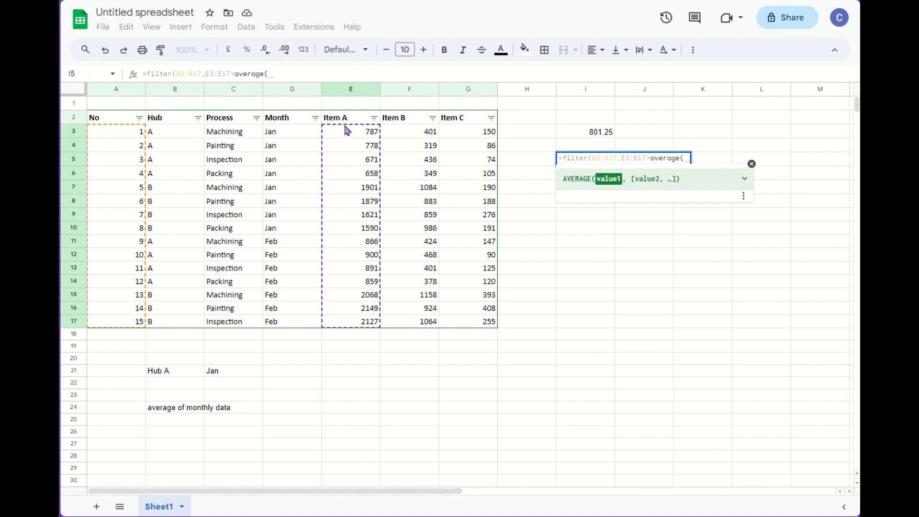
drag(347, 131, 348, 329)
key(Return)
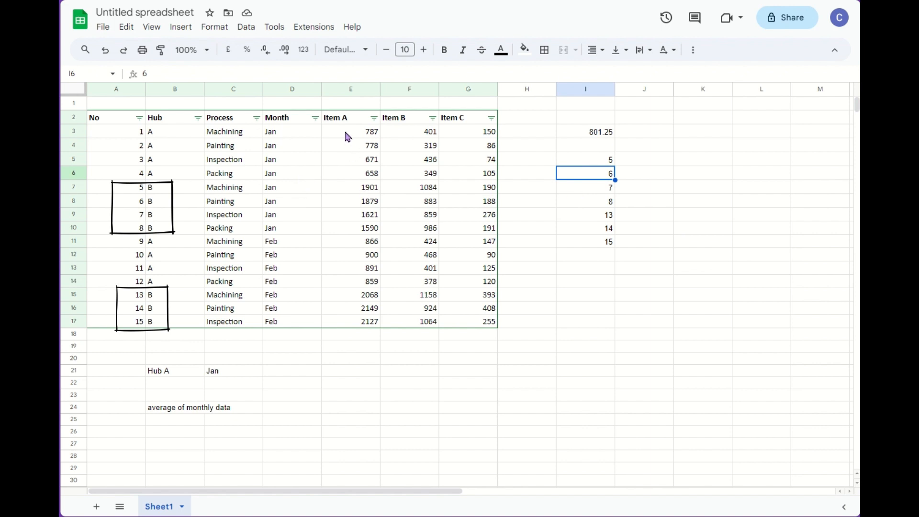
click(613, 259)
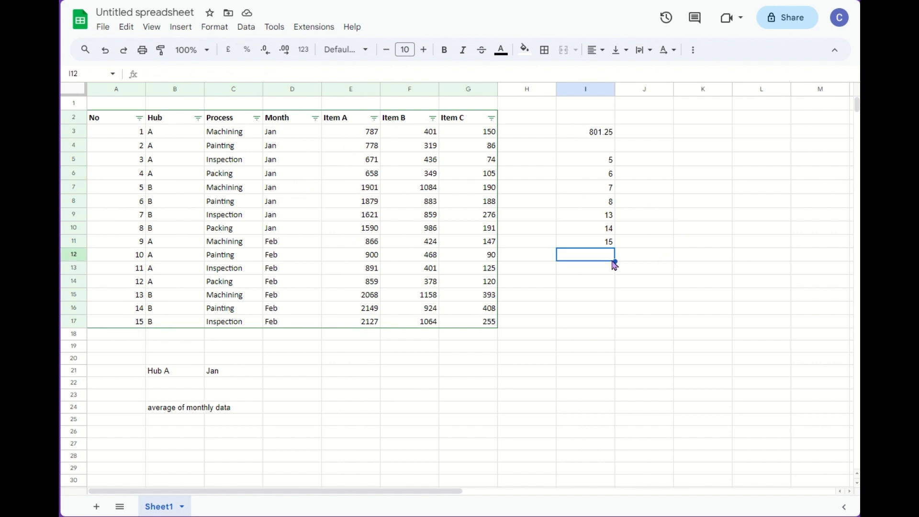
Raise the threshold in I5's FILTER condition to 1.5 times the Item A average, giving average(E3:E17)*1.5
click(599, 165)
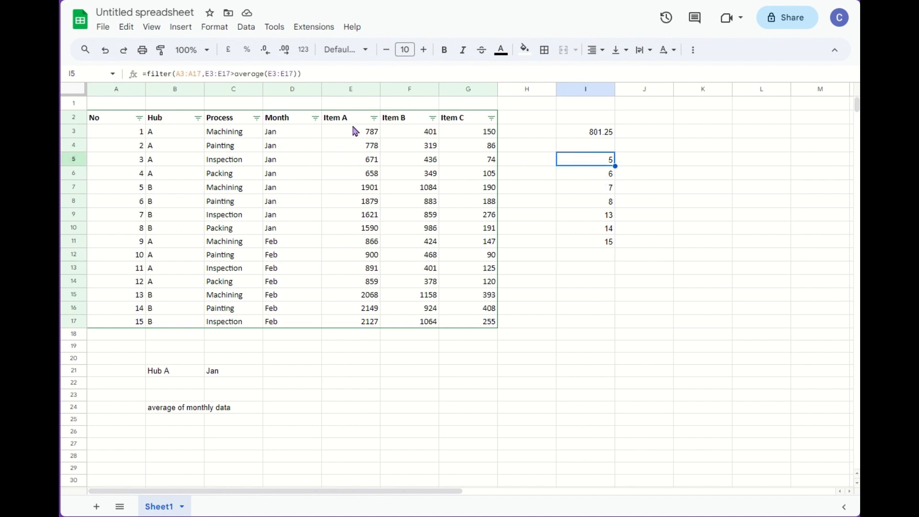
click(234, 73)
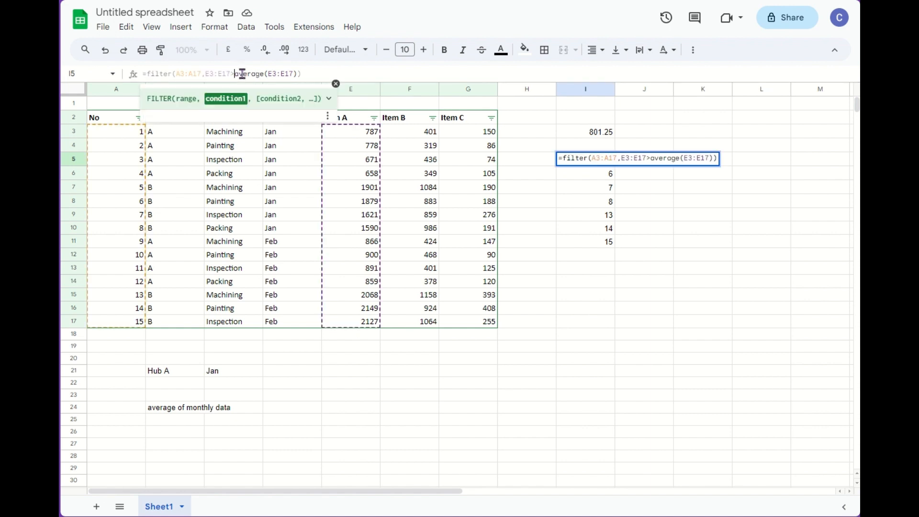
click(297, 73)
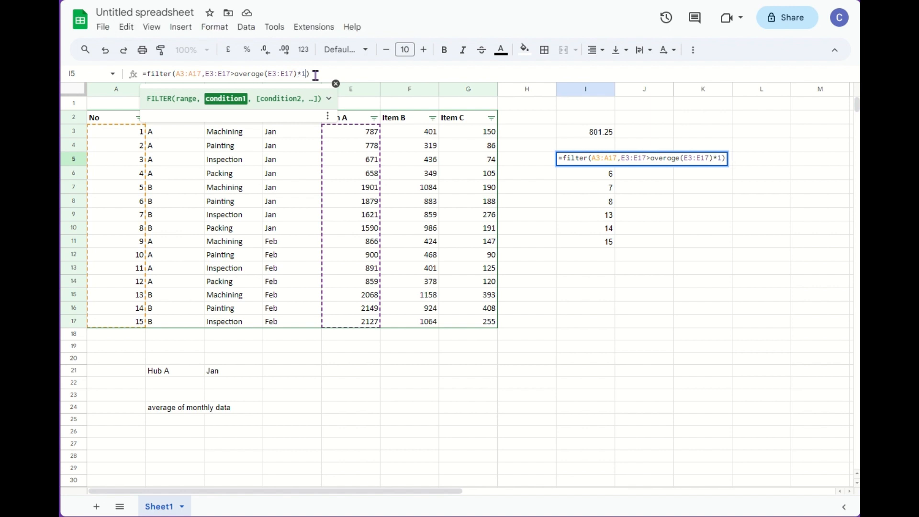
text(*1.5)
key(Return)
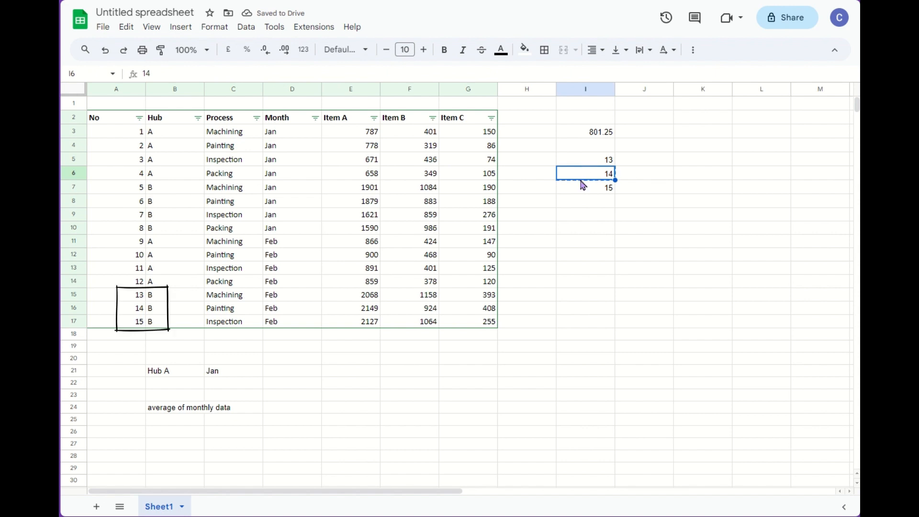
key(Up)
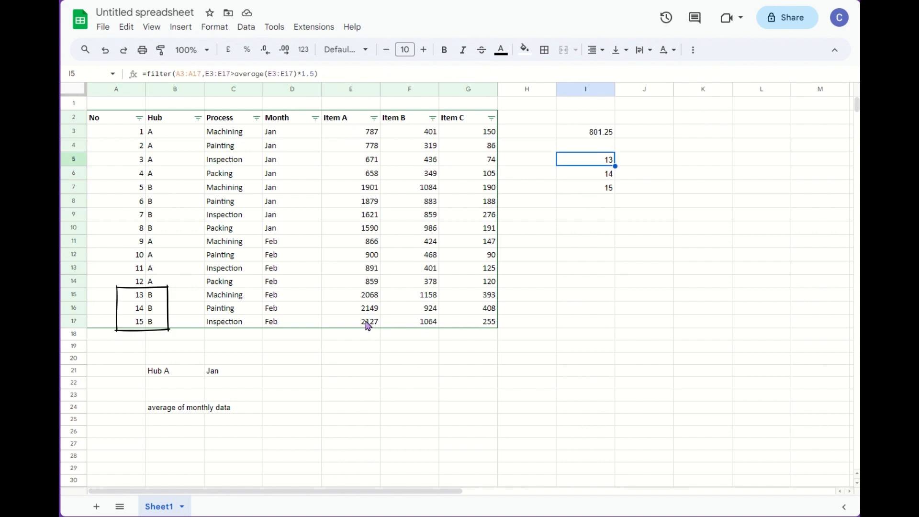
click(594, 206)
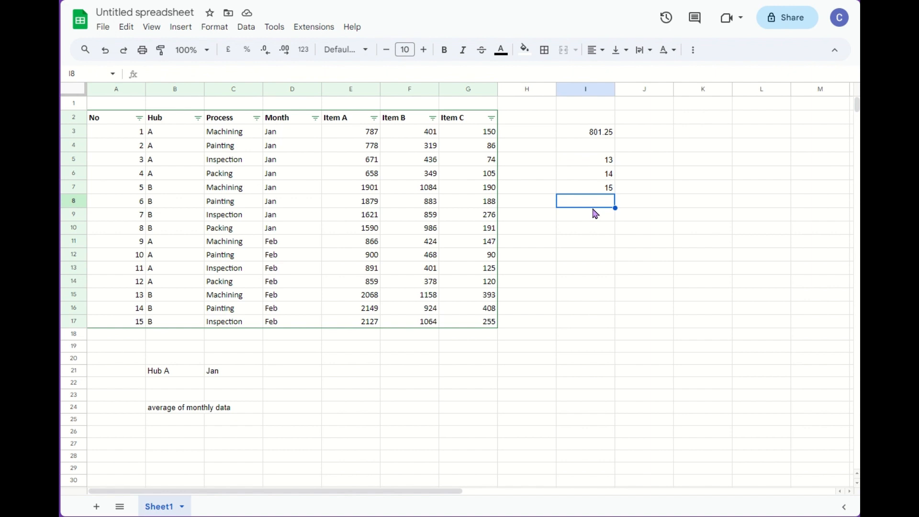
click(586, 162)
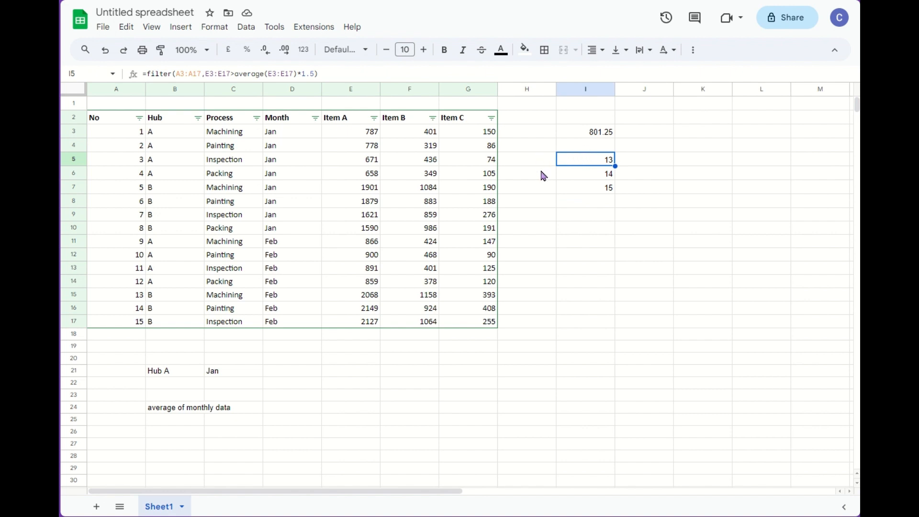
Begin a FILTER formula in D21 that returns Item A values E3:E17 with the first condition B3:B17="A"
click(302, 371)
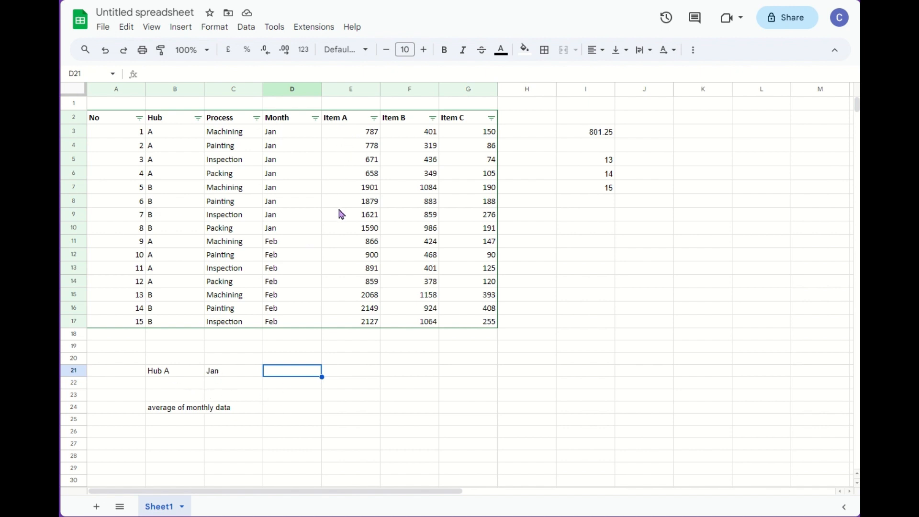
text(=filt)
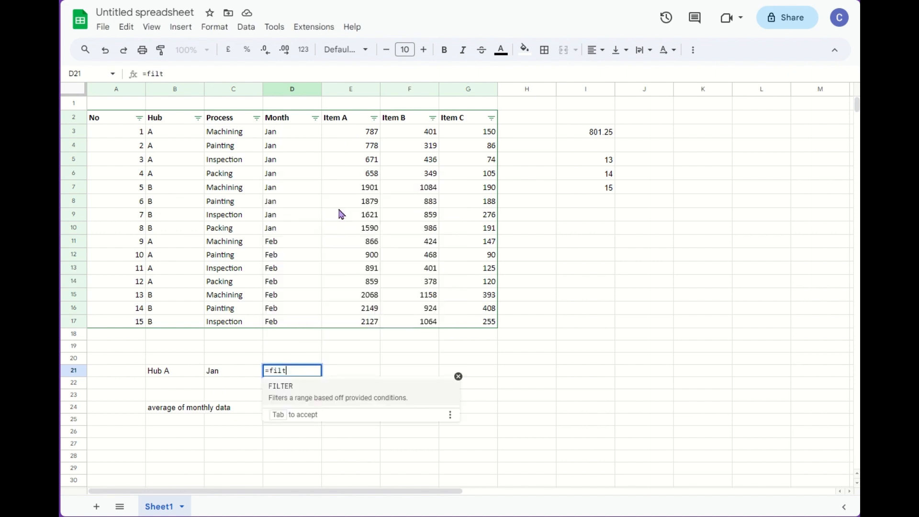
text(er()
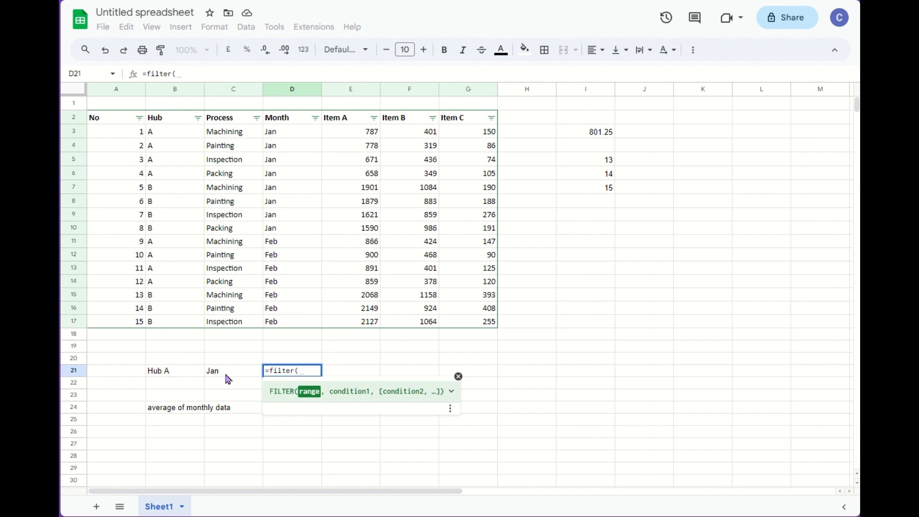
click(352, 136)
drag(352, 137, 348, 331)
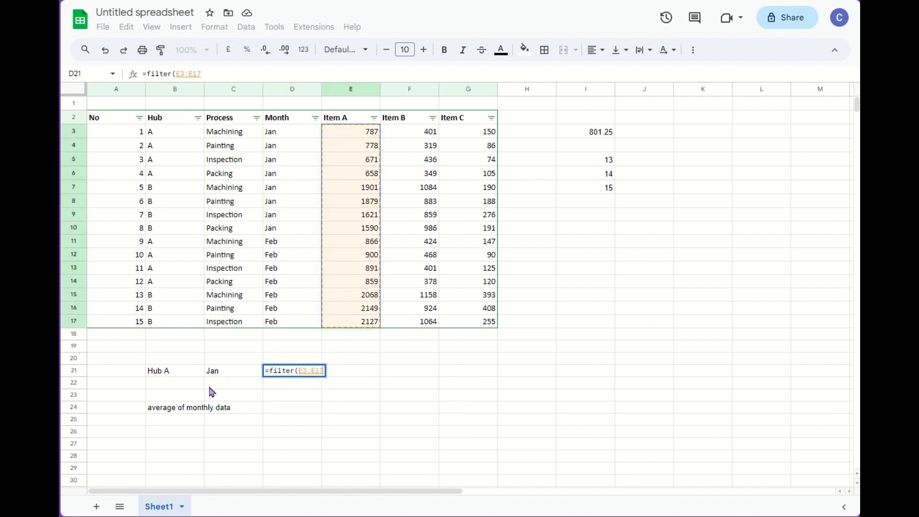
text(,)
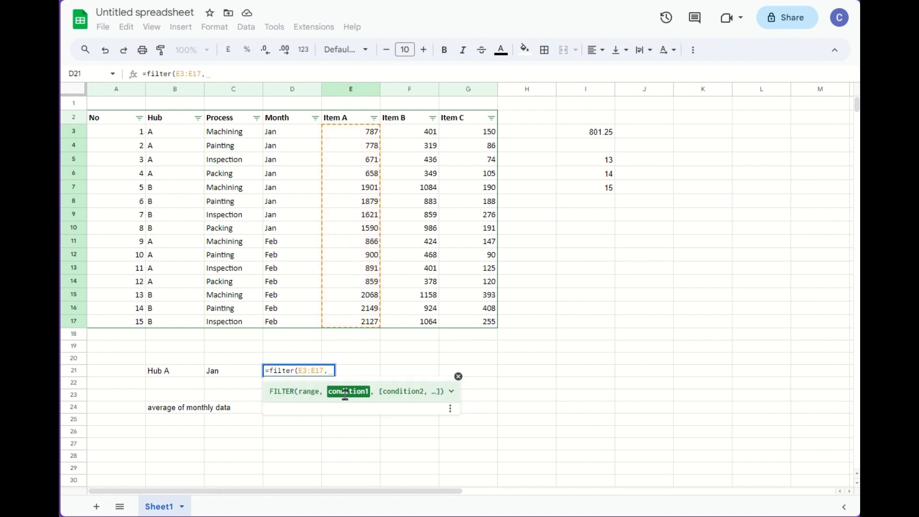
click(169, 133)
drag(171, 155, 174, 322)
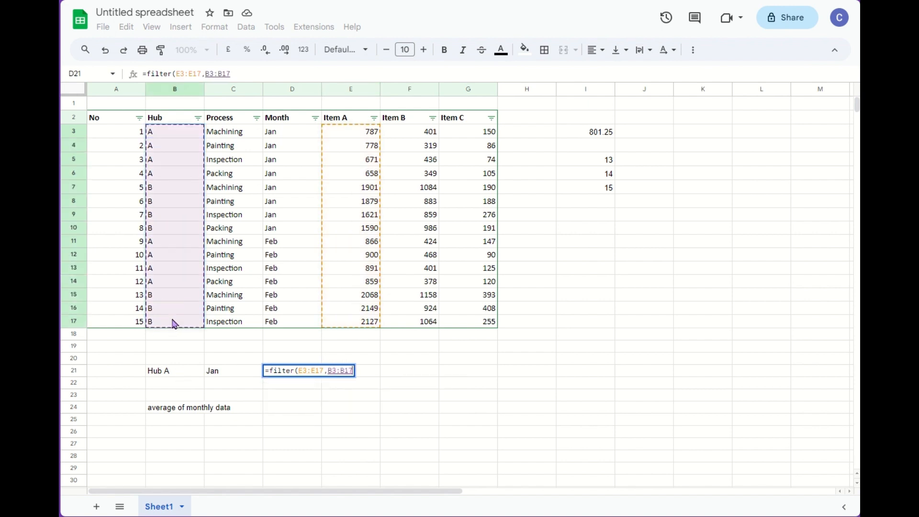
text(="A)
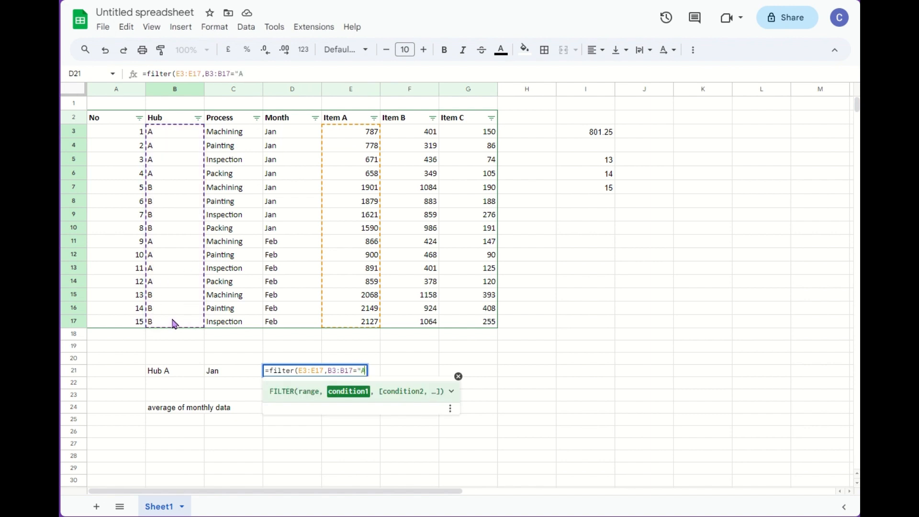
text(",)
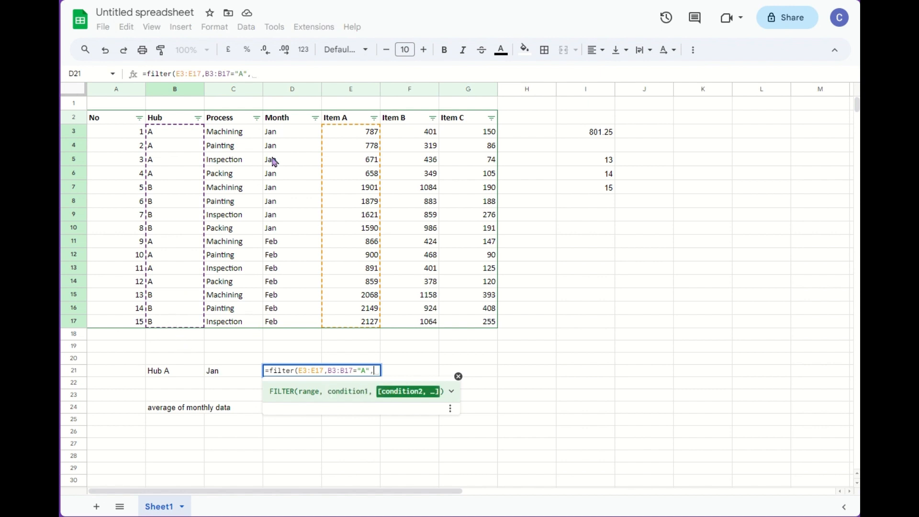
Add the second condition D3:D17="Jan" to D21's FILTER formula, complete it, and compare the output with E3:E6
drag(275, 134, 295, 325)
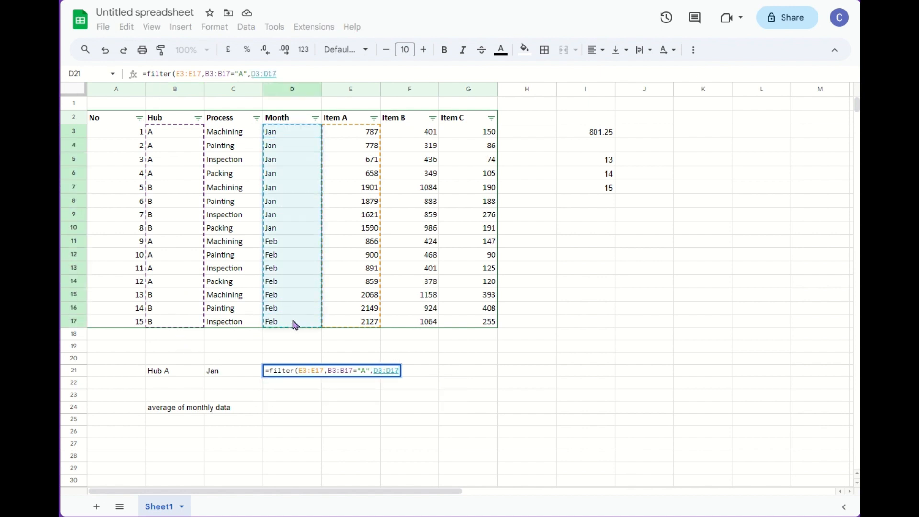
text(="J)
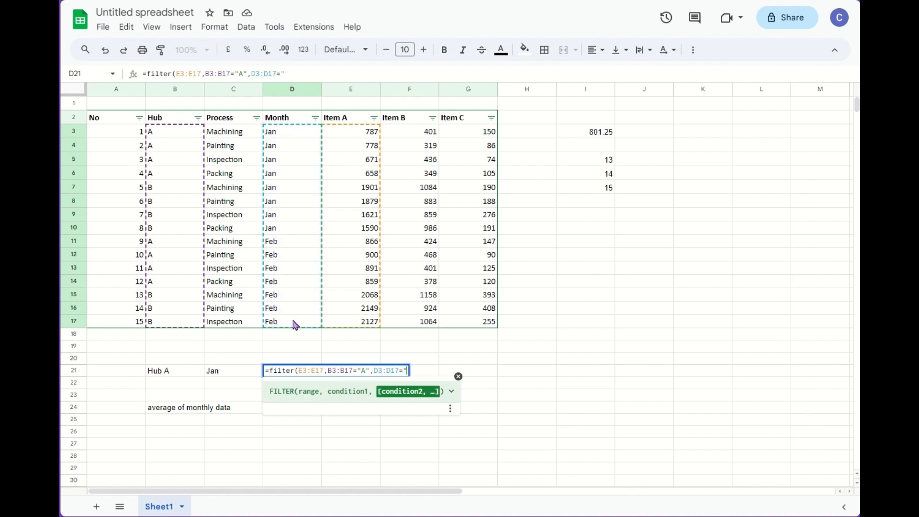
text(on"))
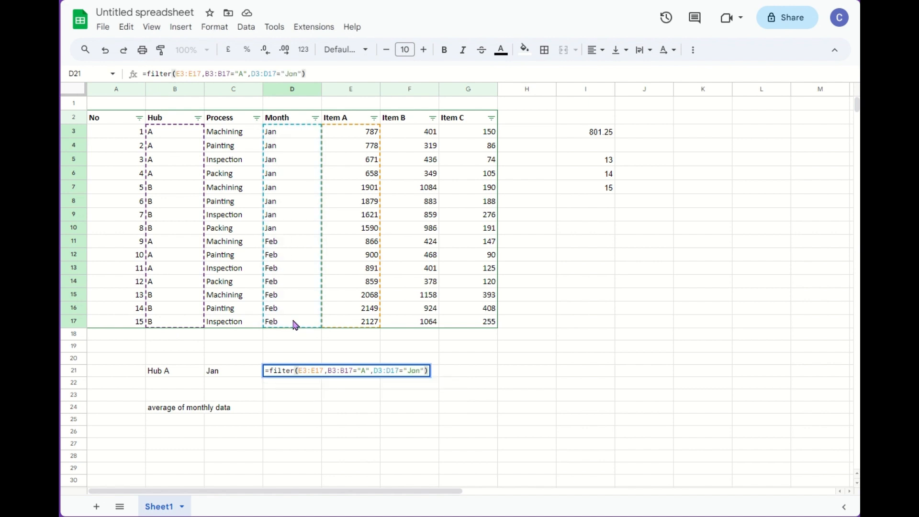
key(Return)
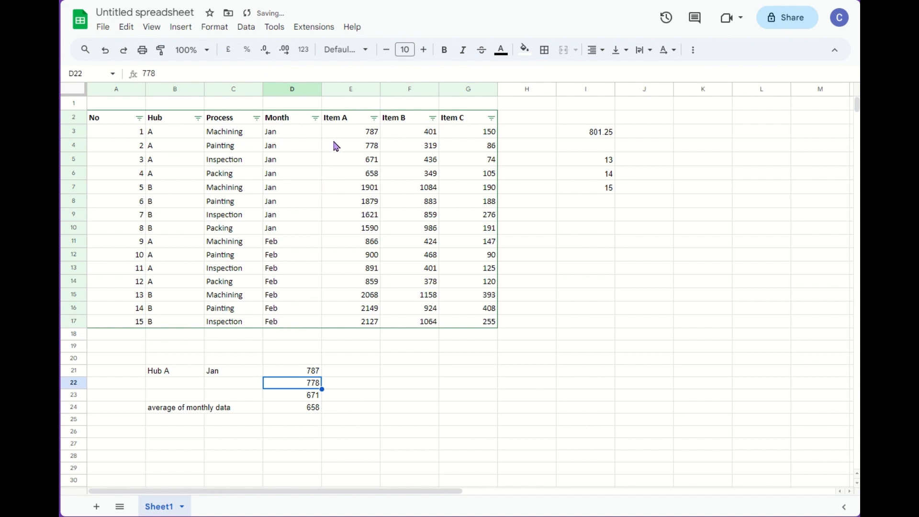
drag(339, 135, 343, 178)
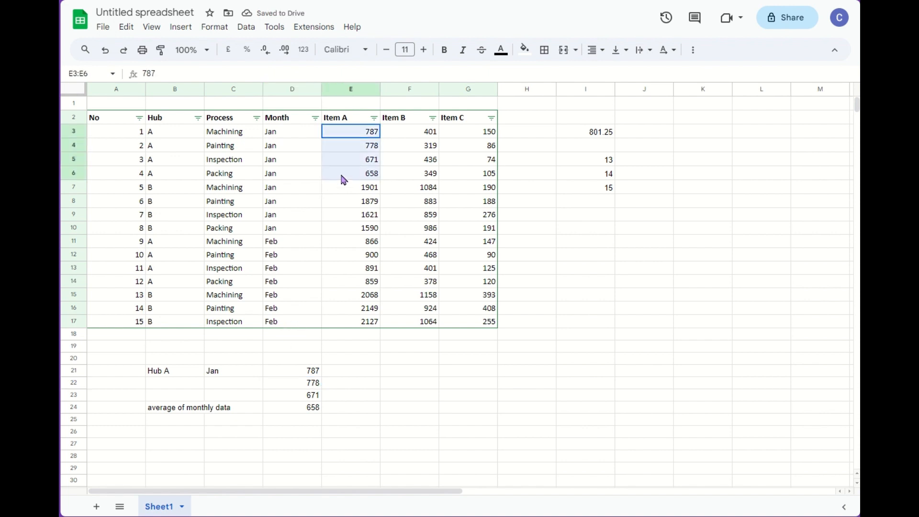
Wrap D21's formula in SUM, giving =sum(filter(E3:E17,B3:B17="A",D3:D17="Jan"))
click(288, 371)
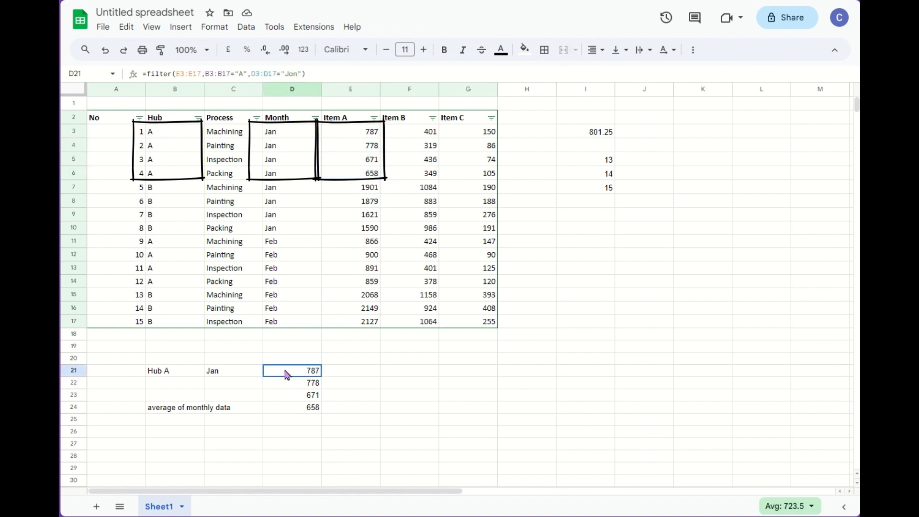
click(147, 73)
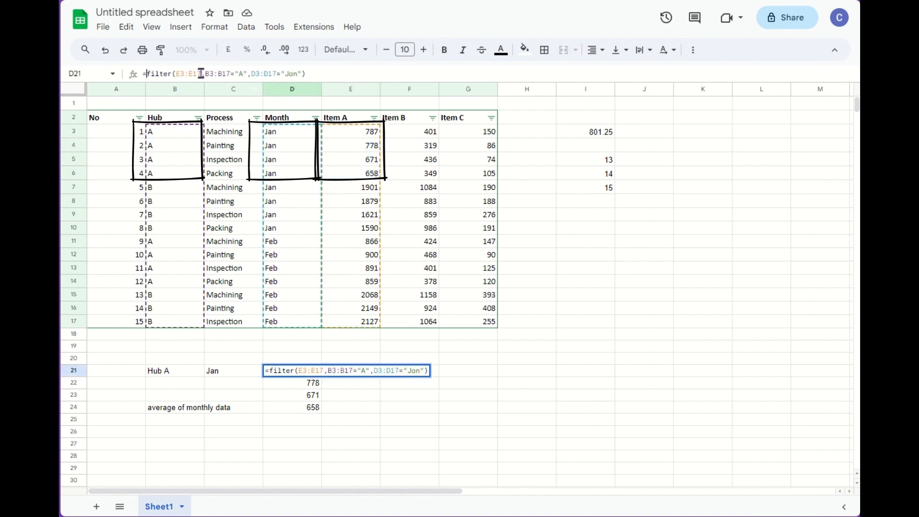
text(sum()
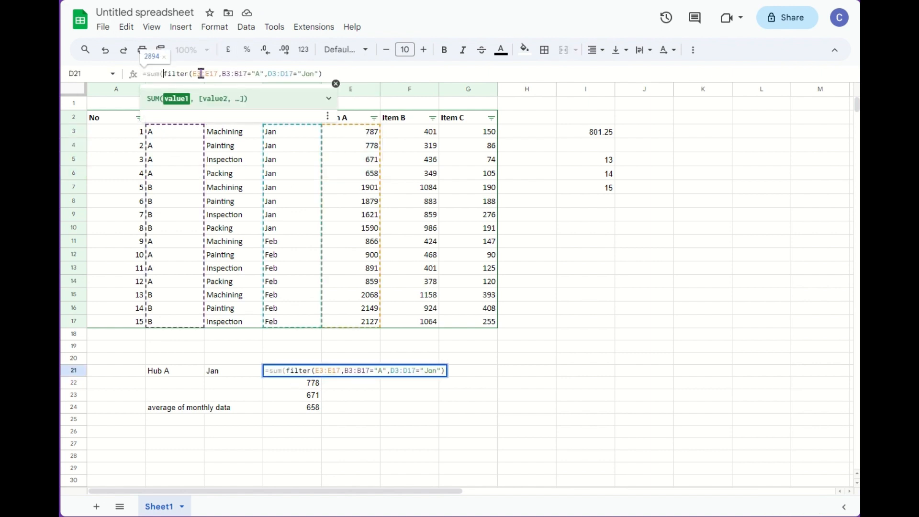
click(343, 72)
text())
key(Return)
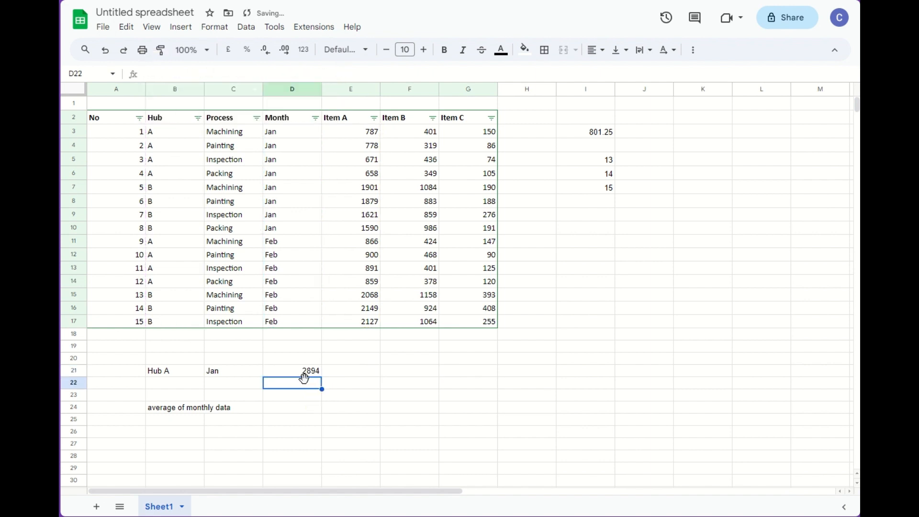
Begin a SUMIFS formula in D22 that sums Item A values E3:E17, with the first criterion B3:B17 equal to "A"
double_click(290, 372)
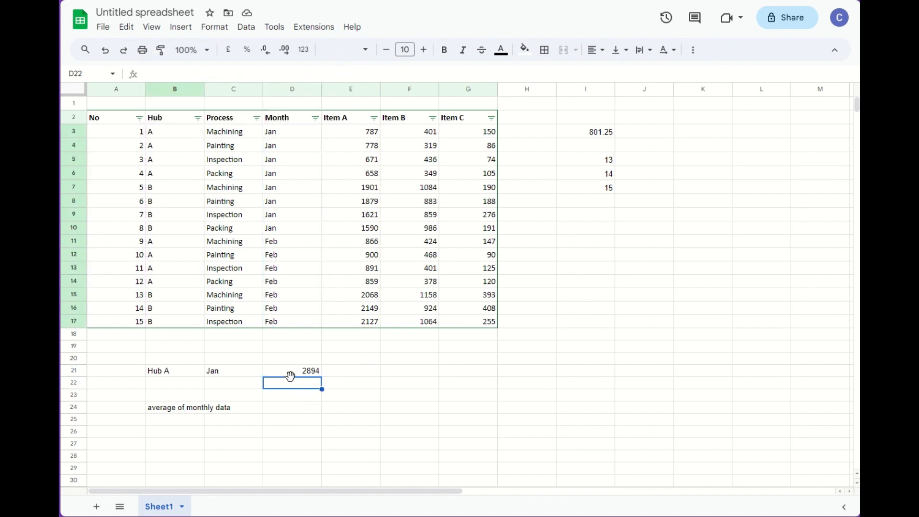
text(=sum)
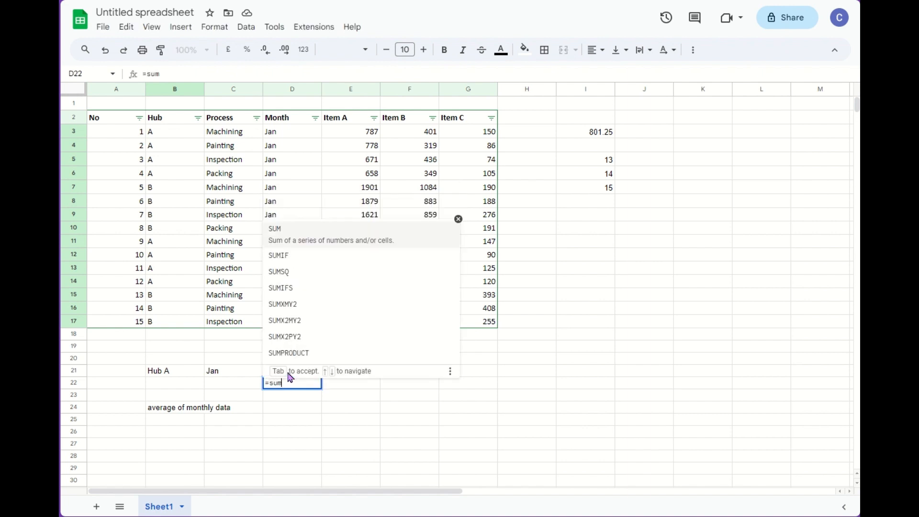
text(ifs()
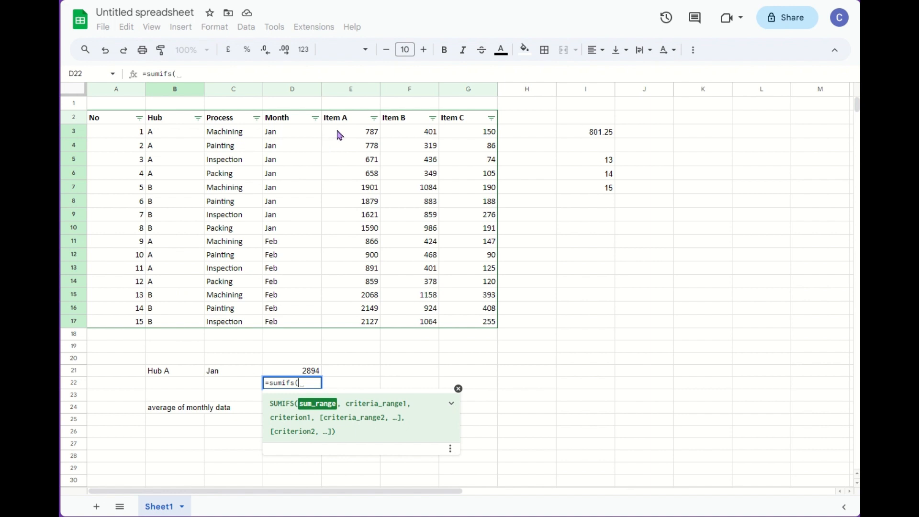
drag(342, 135, 341, 325)
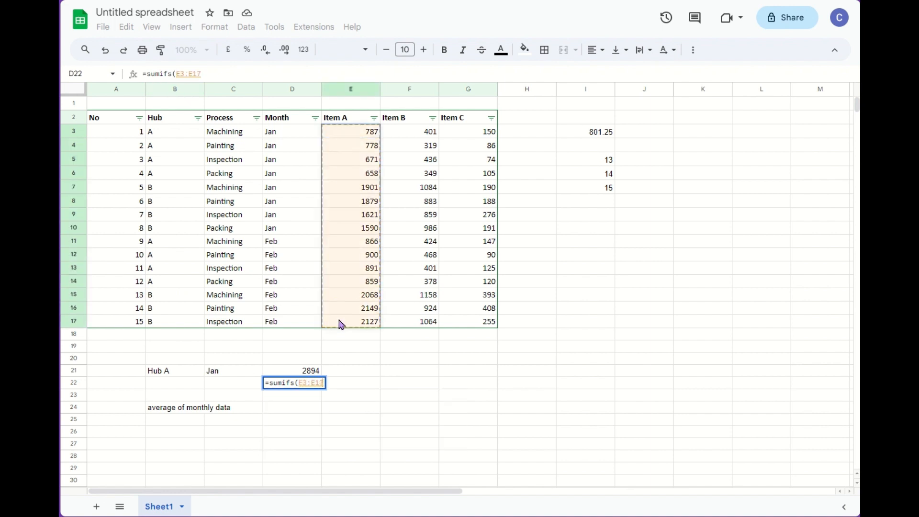
text(,)
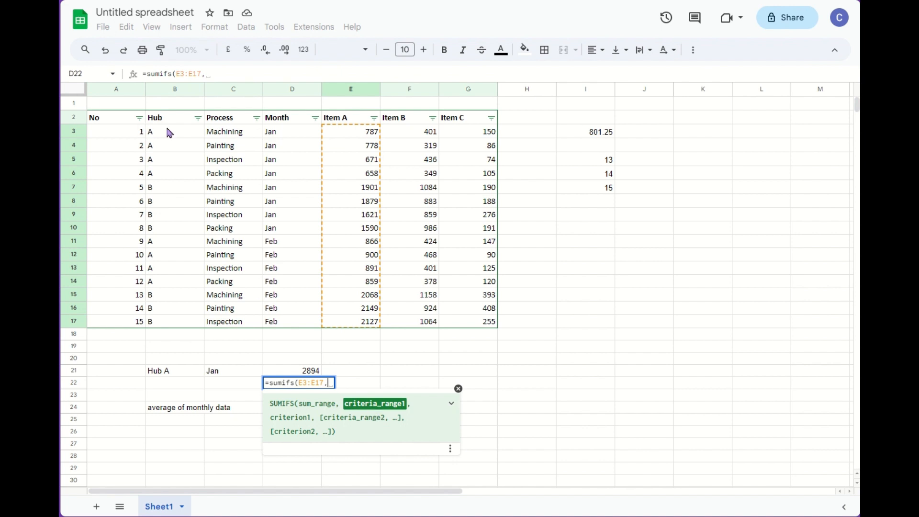
drag(168, 132, 174, 320)
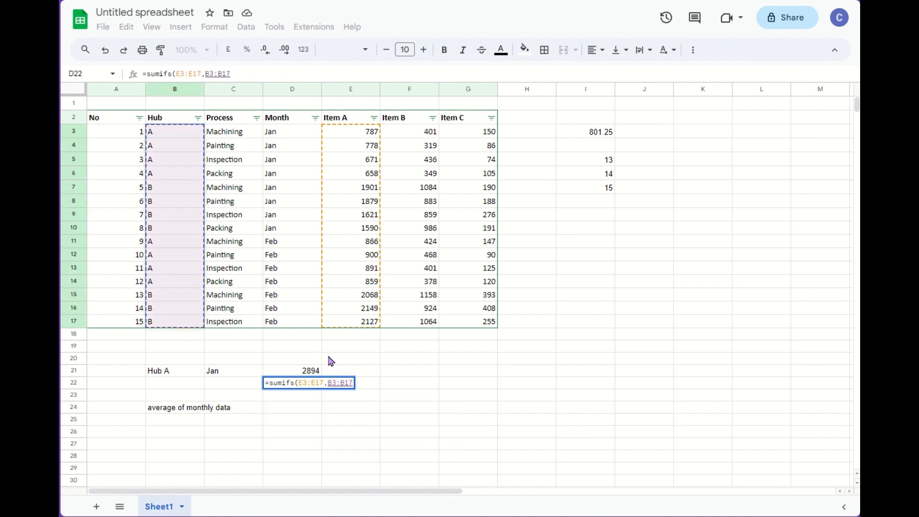
text(,)
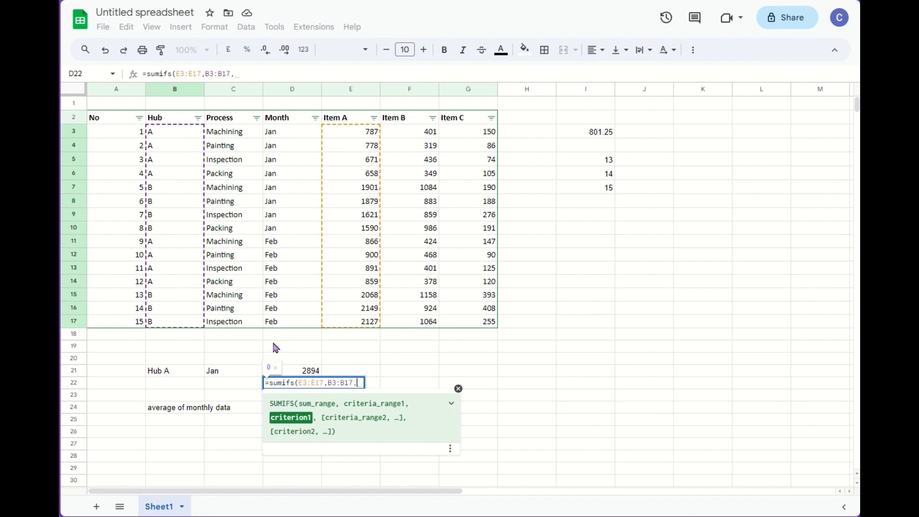
text("A)
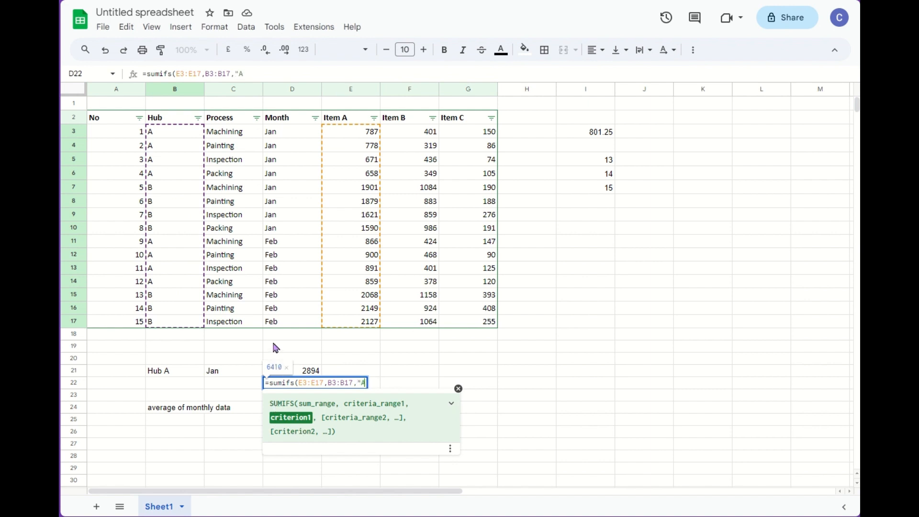
text(",)
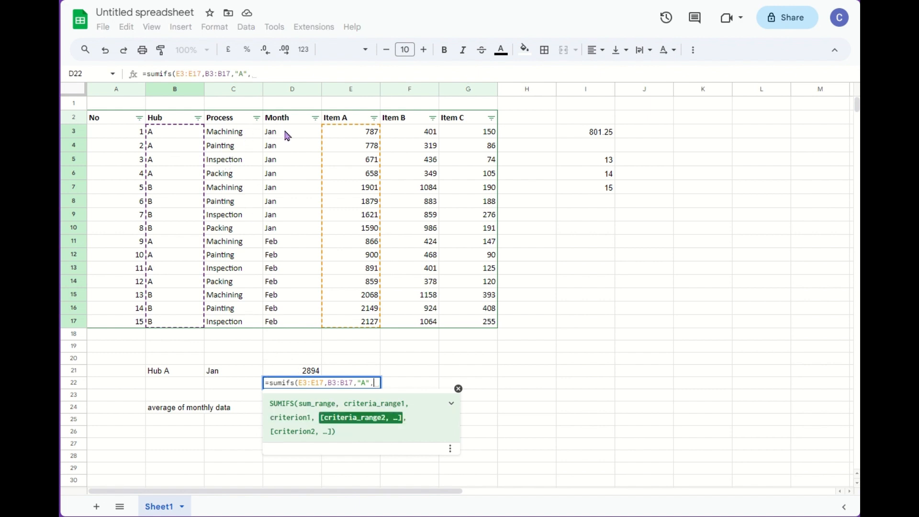
Add the second criterion D3:D17 equal to "Jan" to D22's SUMIFS formula and complete it
drag(289, 135, 293, 326)
text(,)
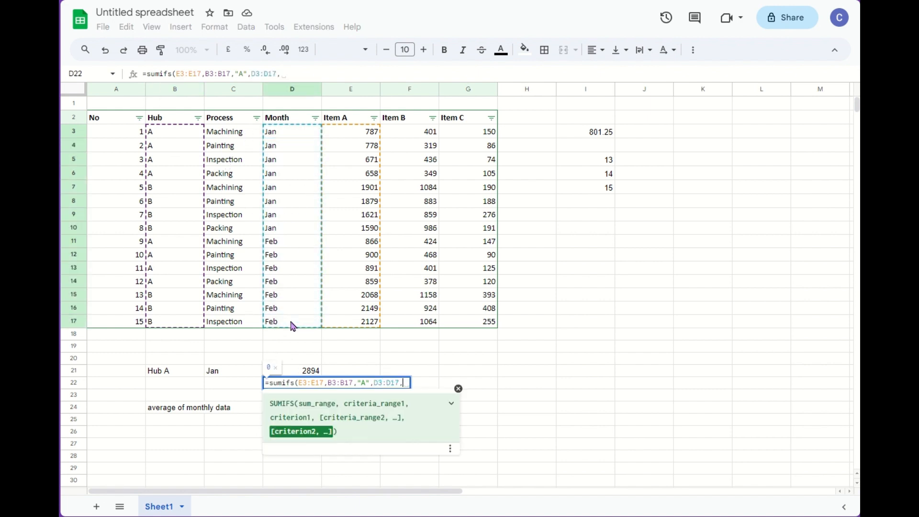
text("Jon")
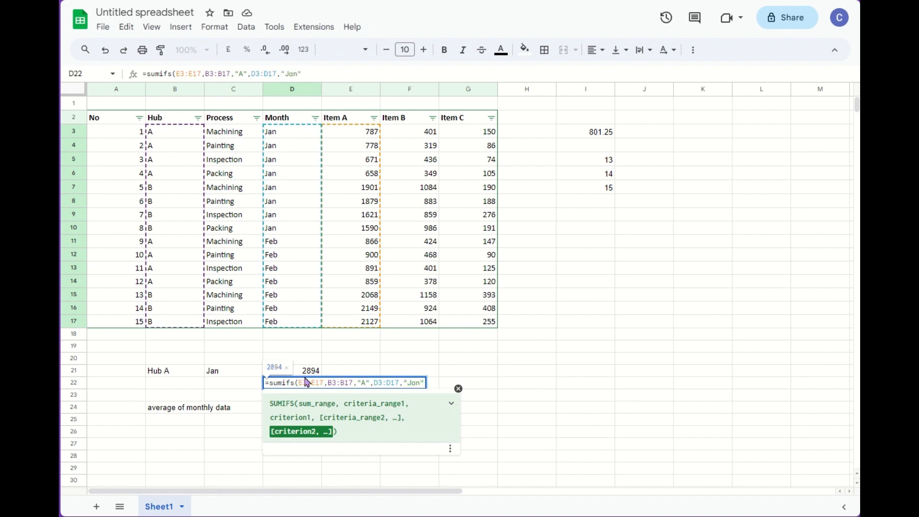
text())
key(Return)
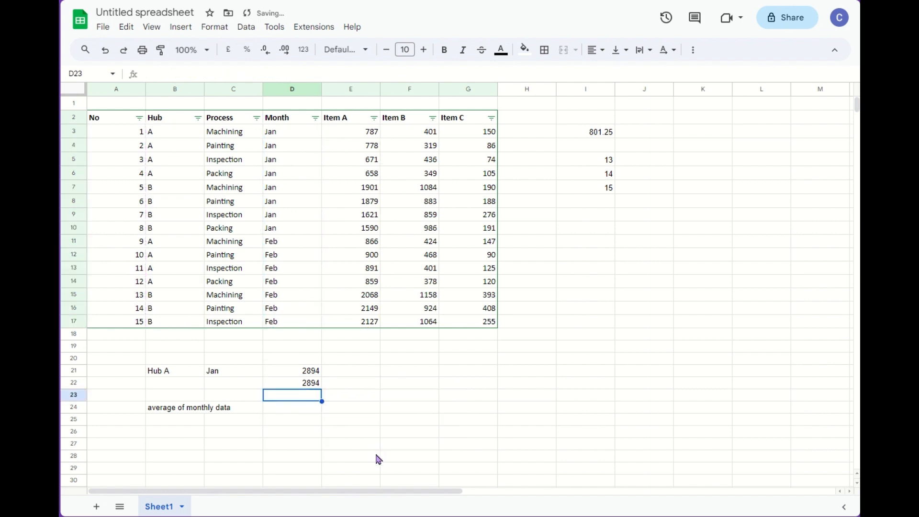
Compare the SUM and FILTER formula in D21 with the SUMIFS formula in D22
click(287, 377)
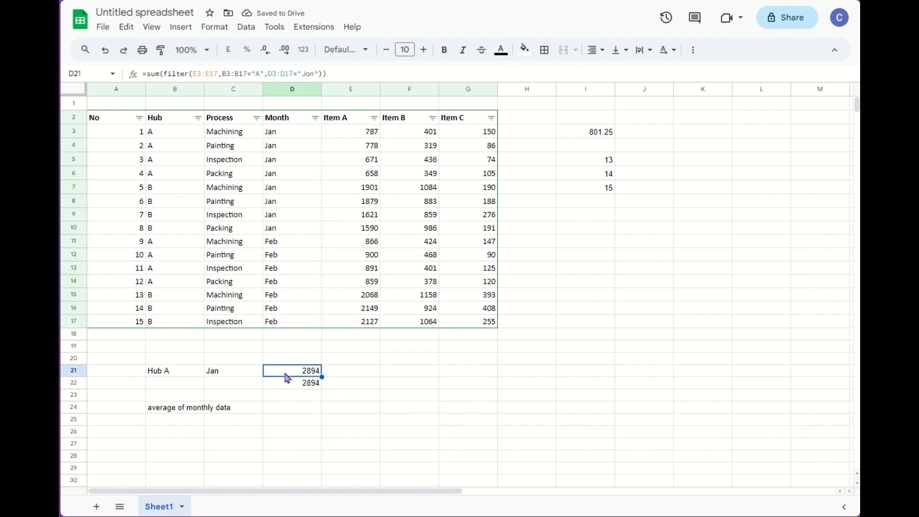
key(Down)
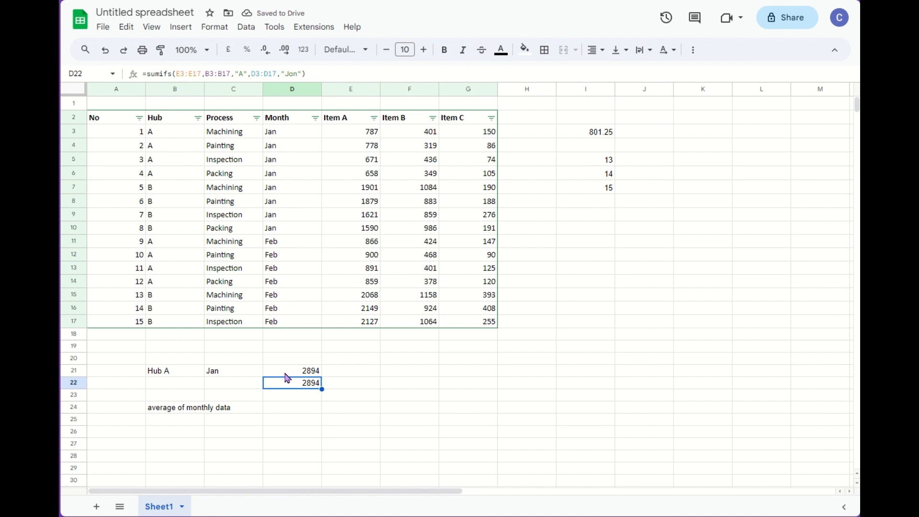
key(Up)
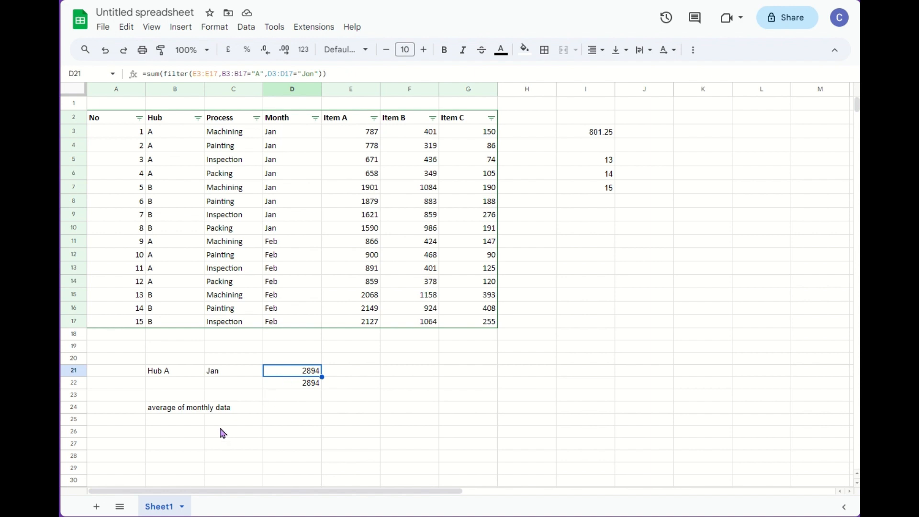
Enter a UNIQUE formula over D3:D17 in D24 to list the distinct months beside "average of monthly data"
click(298, 410)
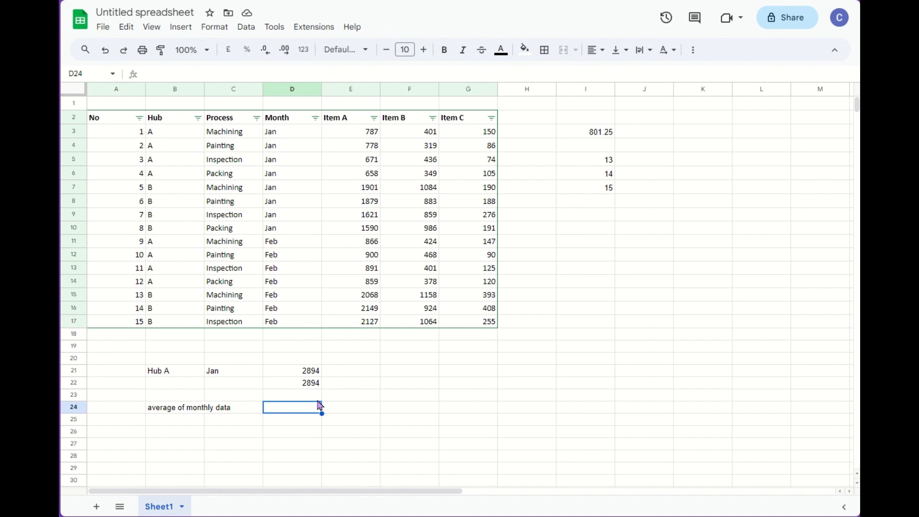
text(=)
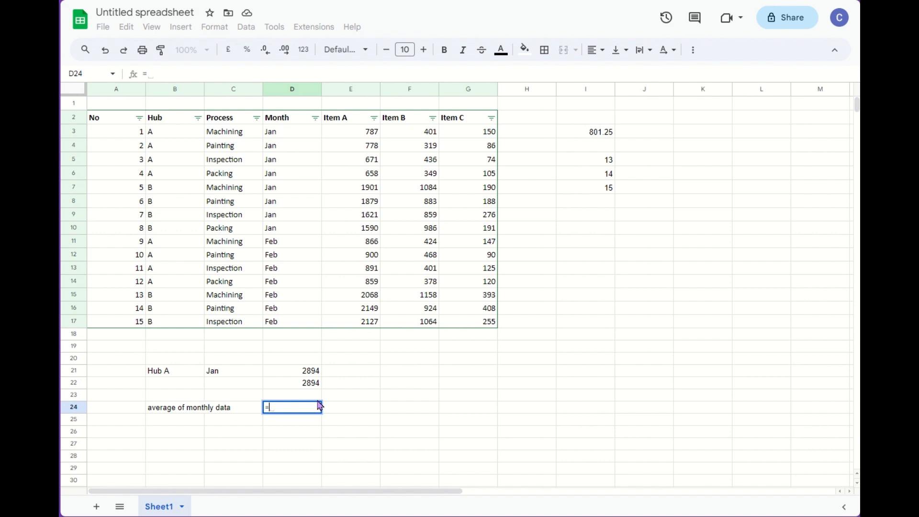
text(unique()
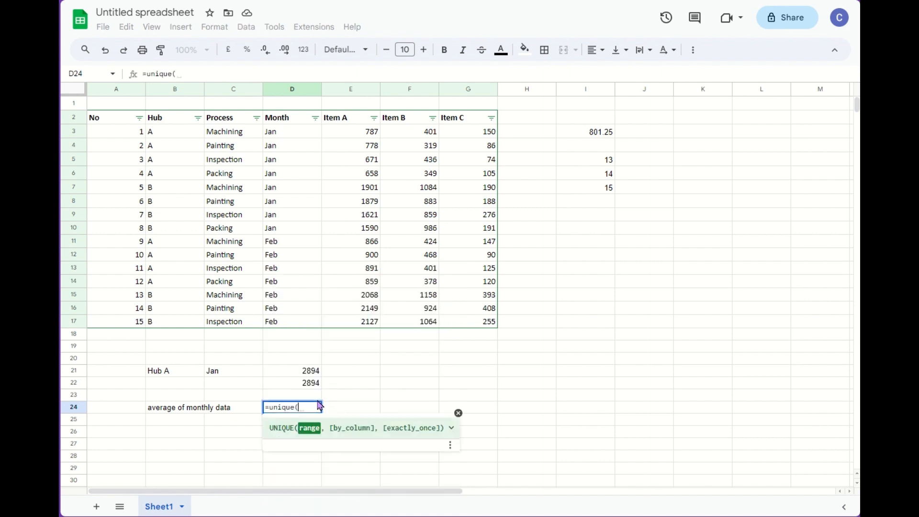
drag(282, 132, 300, 325)
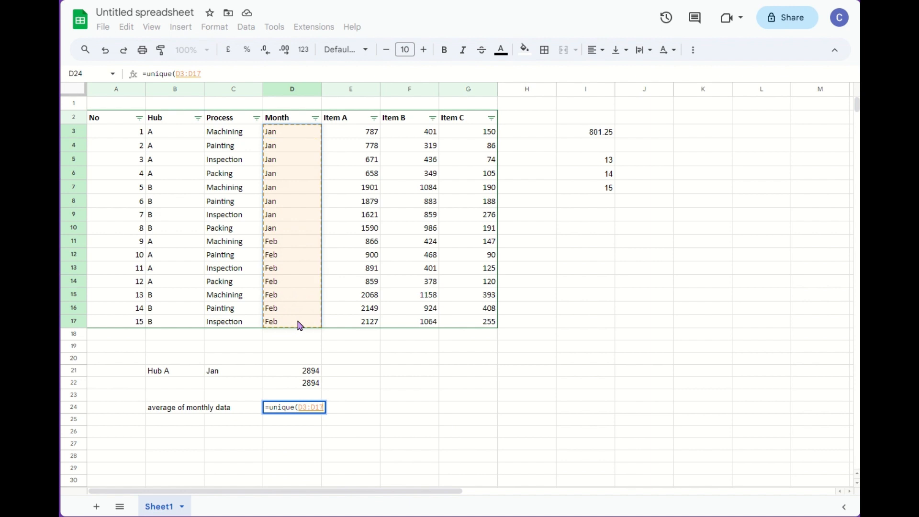
key(Return)
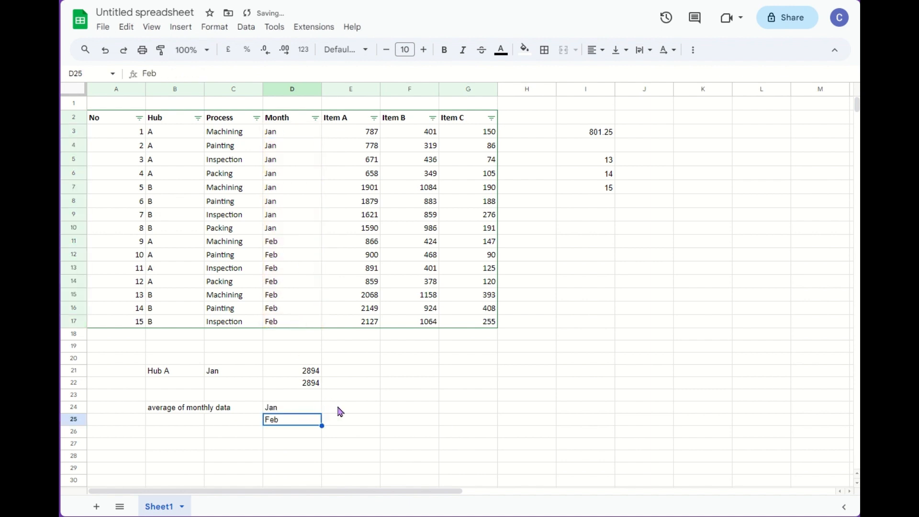
Enter =filter(E3:E17,D3:D17=D24) in E24 to return the Item A values for the month in D24
click(339, 409)
text(=)
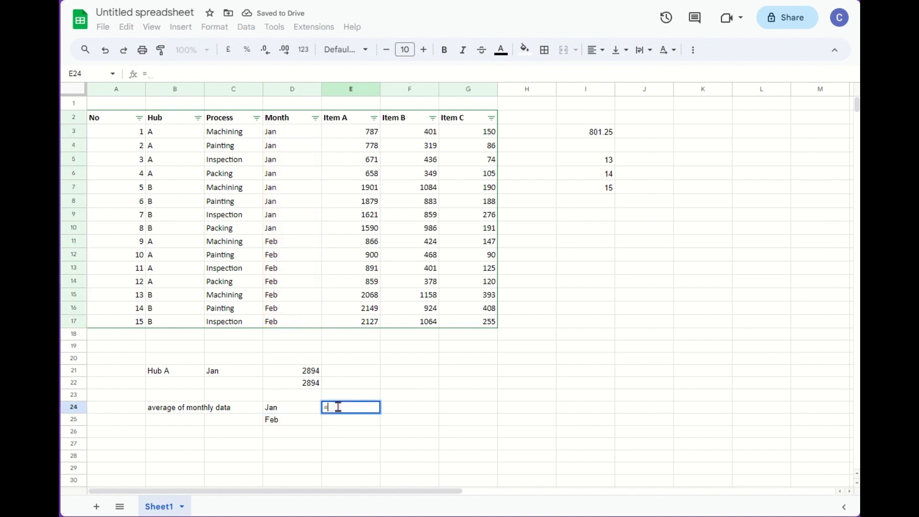
text(filter)
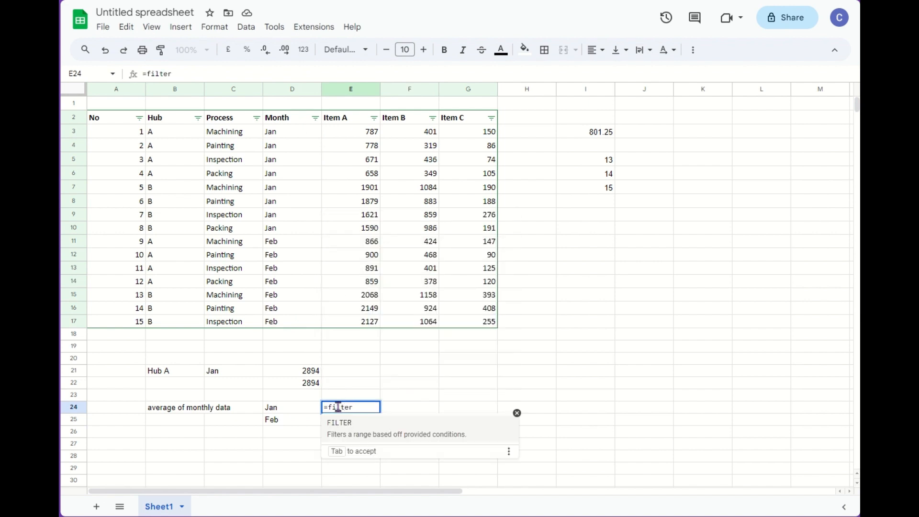
text(()
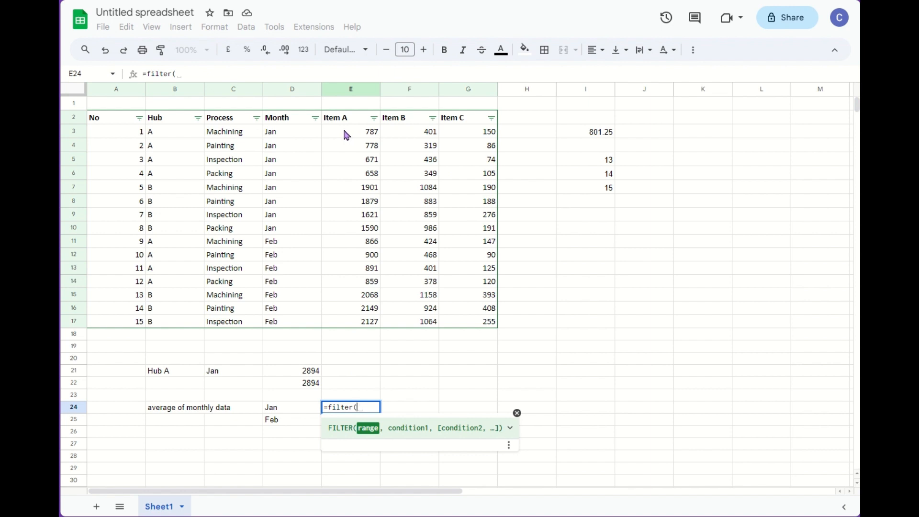
drag(347, 135, 374, 331)
text(,)
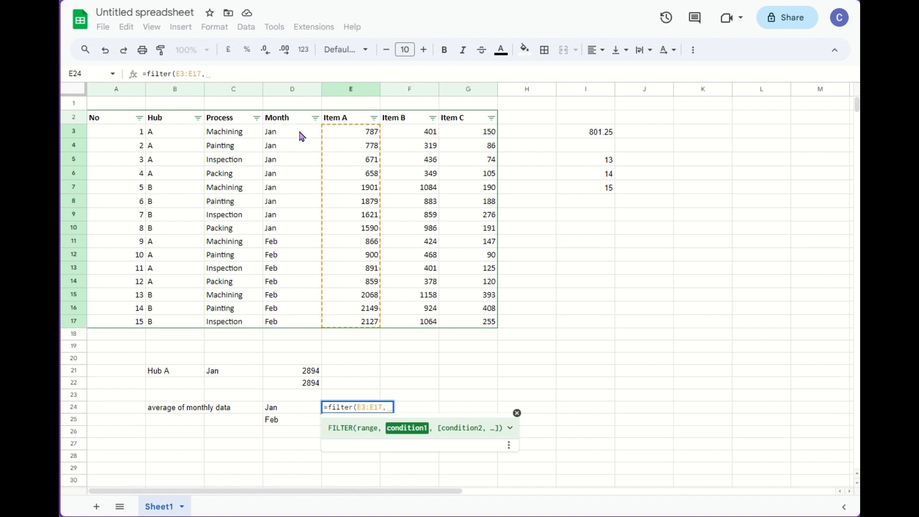
drag(300, 136, 297, 322)
text(=)
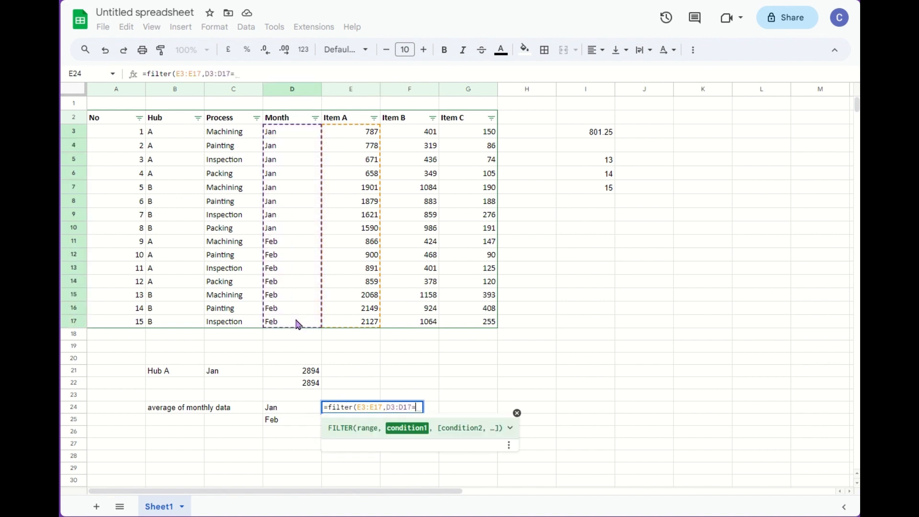
click(296, 412)
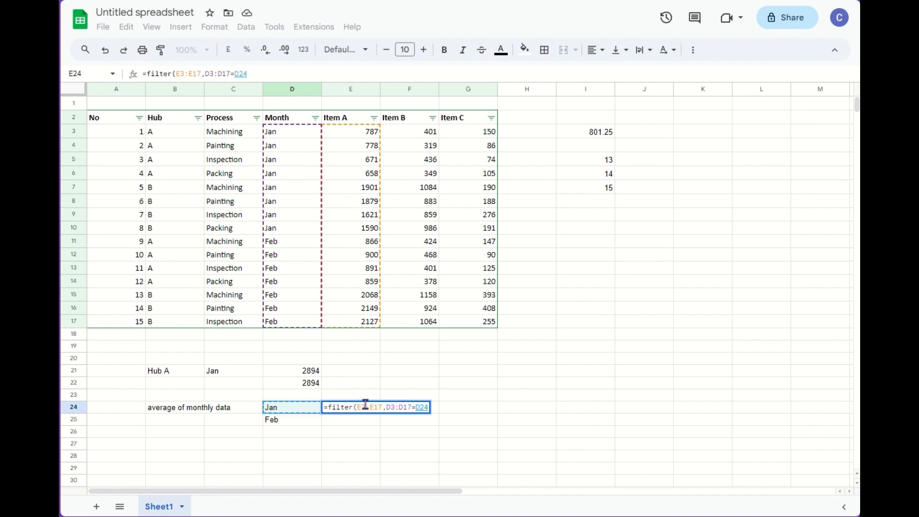
key(Return)
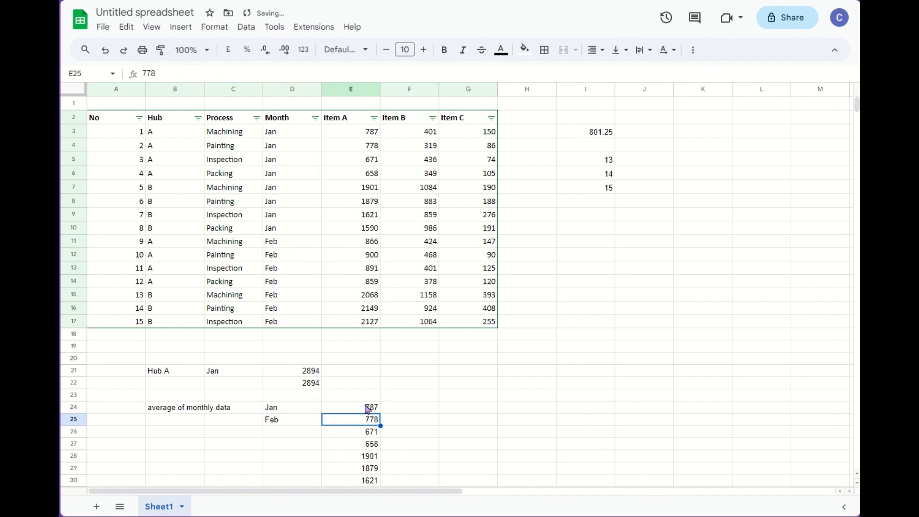
Wrap E24's formula in AVERAGE, giving =average(filter(E3:E17,D3:D17=D24))
click(367, 407)
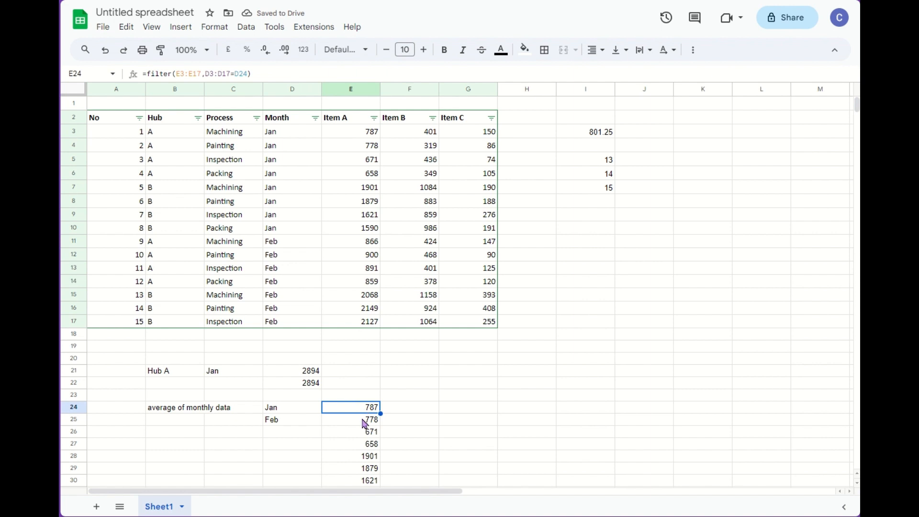
click(150, 76)
text(av)
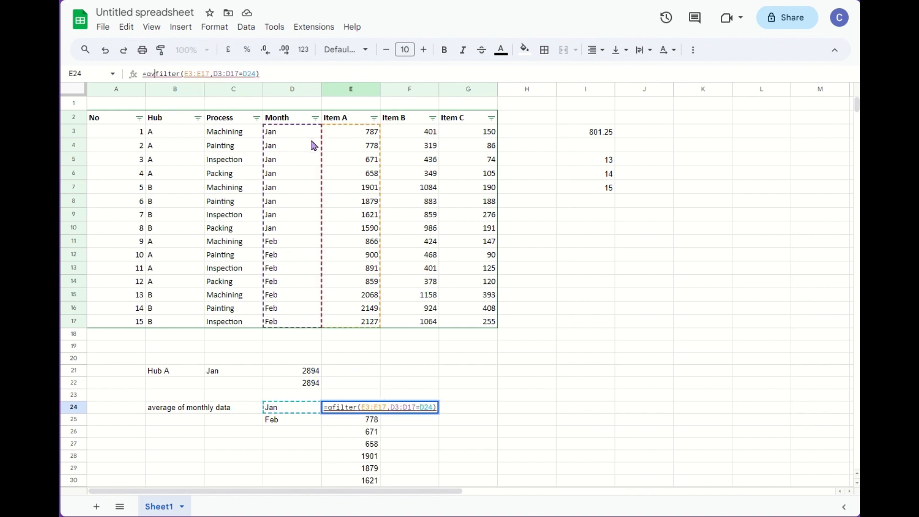
text(erage()
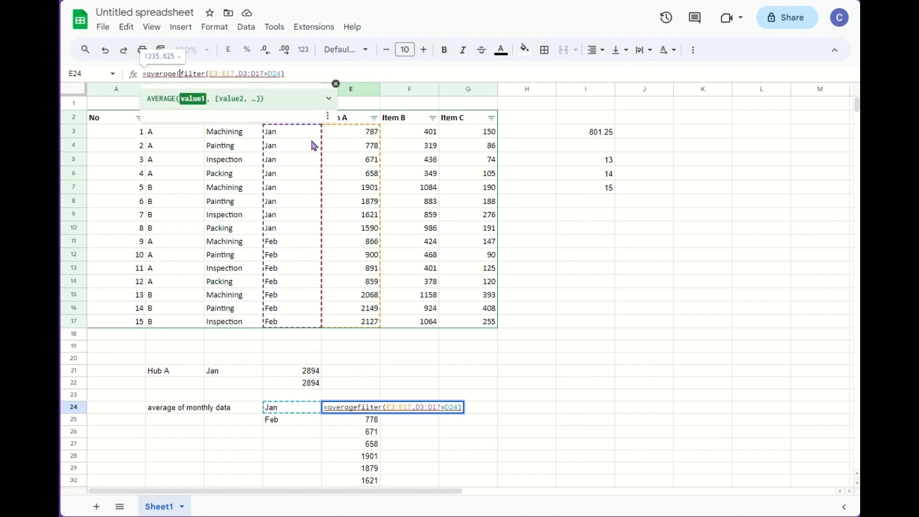
click(319, 75)
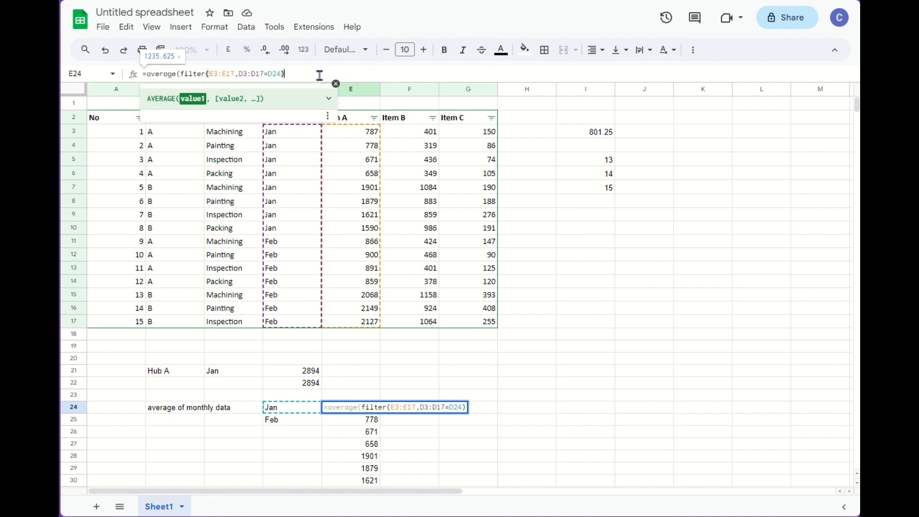
text())
key(Return)
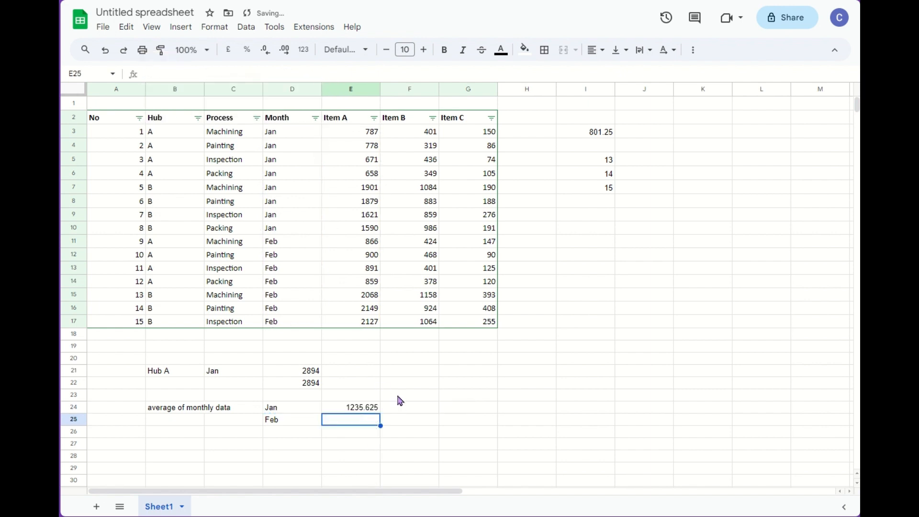
Make both ranges in E24's formula absolute, as $E$3:$E$17 and $D$3:$D$17, keeping D24 relative
click(365, 407)
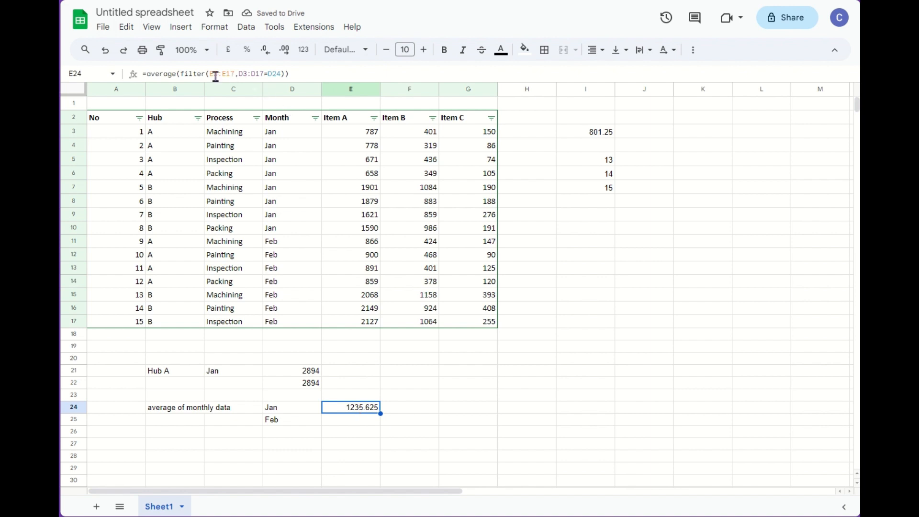
click(219, 74)
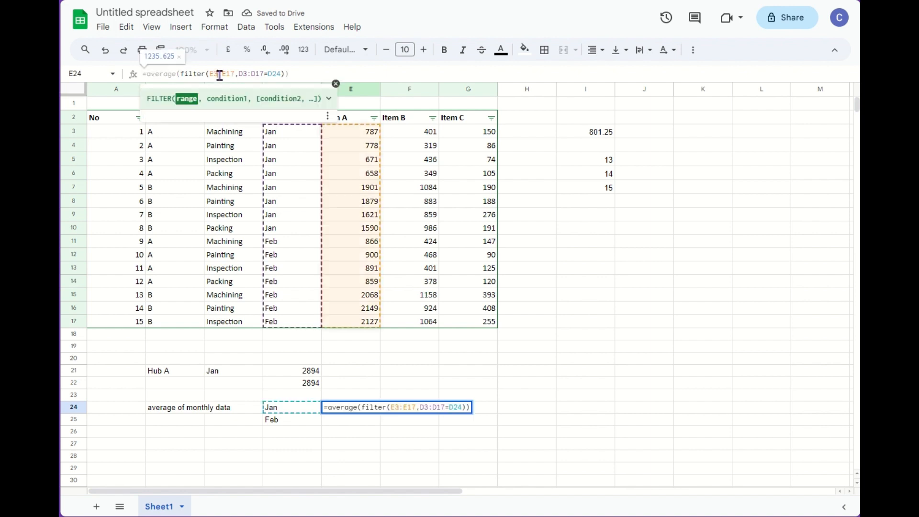
key(F4)
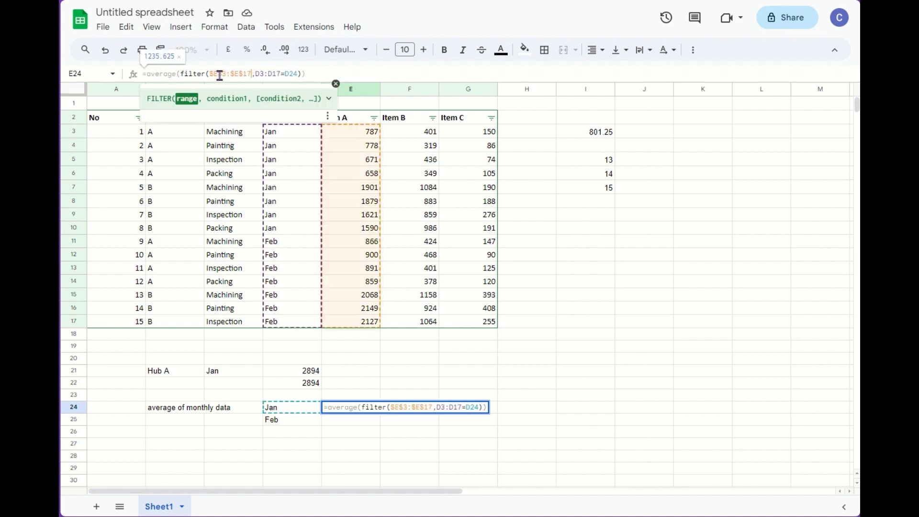
click(444, 407)
key(F4)
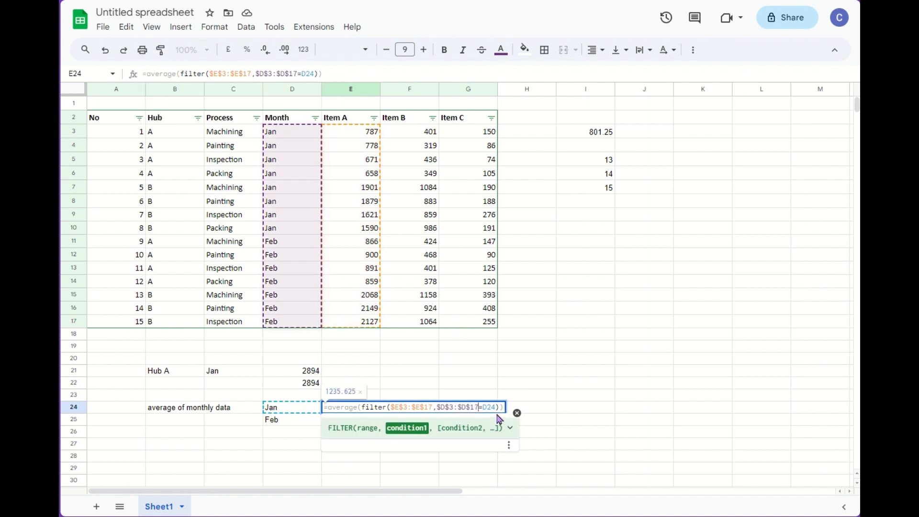
key(Return)
Fill E24's average formula down to E25 for Feb and check the references in the copied formula
click(363, 410)
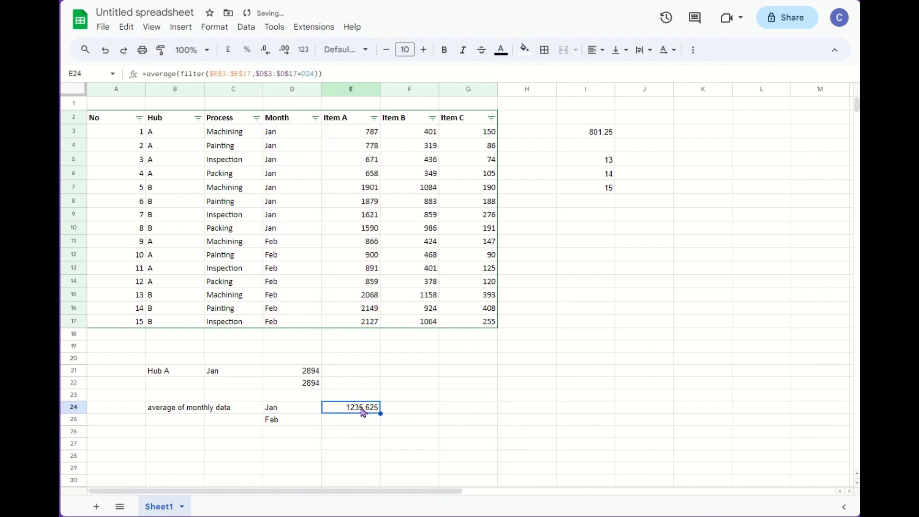
drag(380, 414, 381, 422)
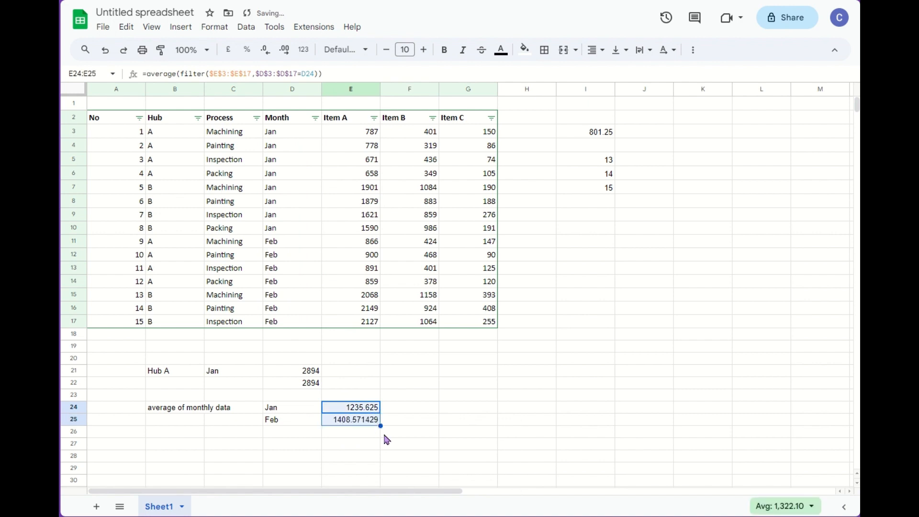
double_click(360, 420)
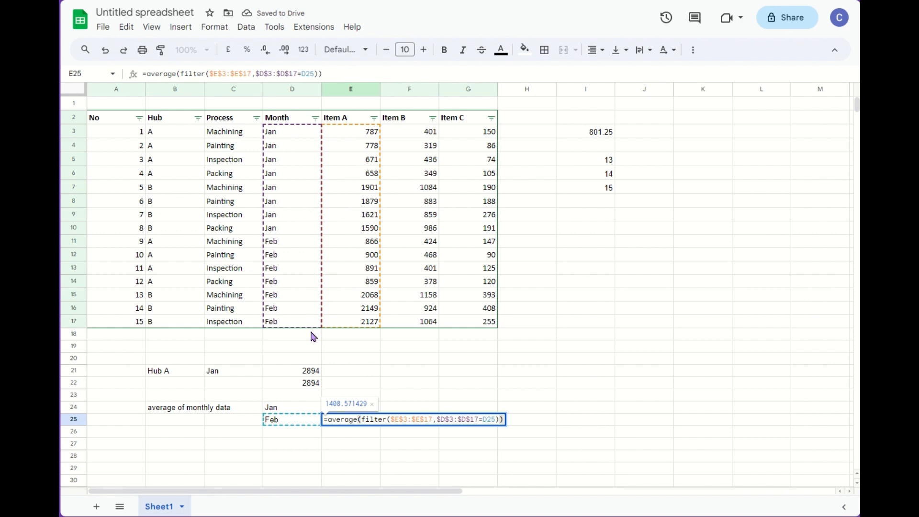
key(Escape)
click(474, 393)
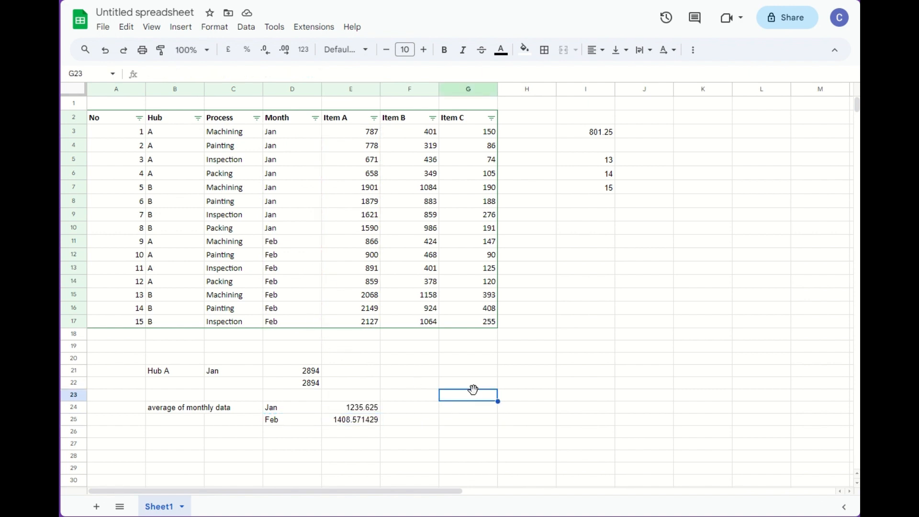